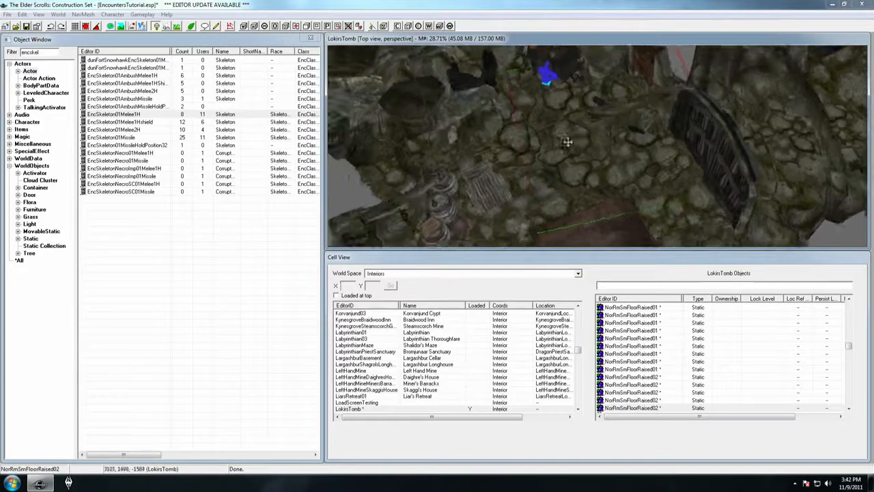
- Filter the Actor objects by "lvlwarlockfire"
{"action": "double_click", "coordinate": [30, 52]}
{"action": "type", "text": "lvlwarlockfire"}
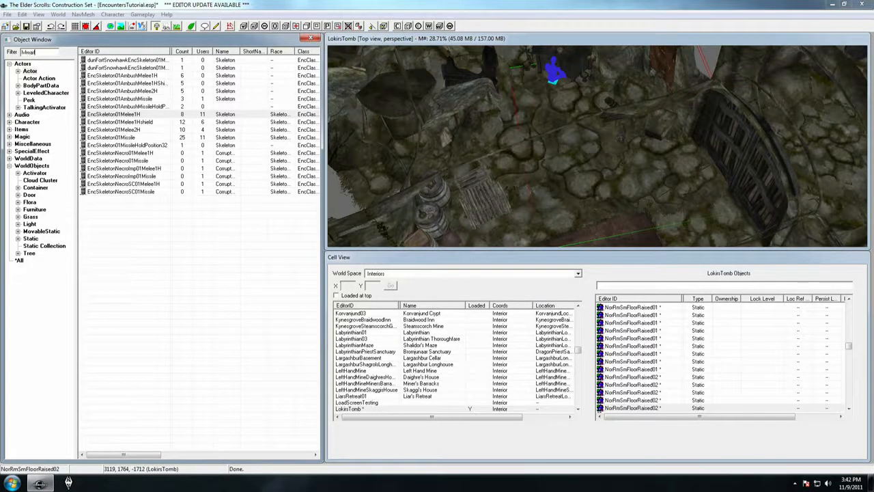
{"action": "left_click", "coordinate": [24, 65]}
{"action": "left_click", "coordinate": [31, 71]}
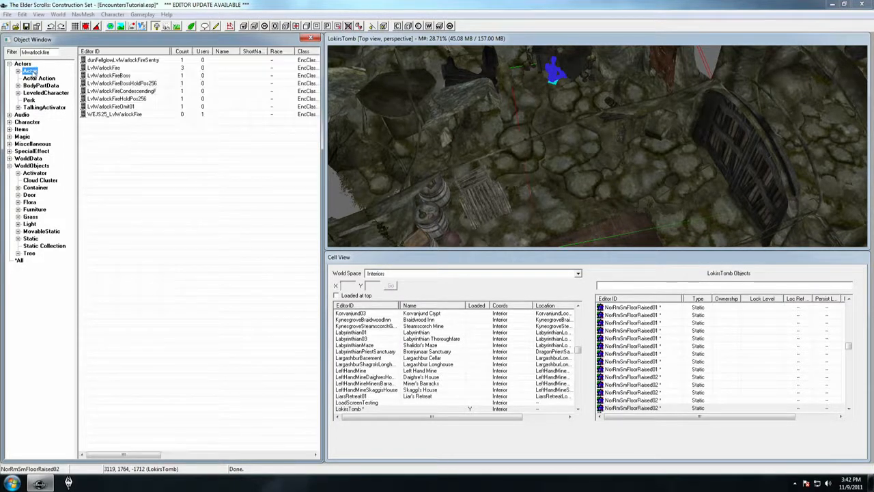
{"action": "left_click", "coordinate": [20, 260]}
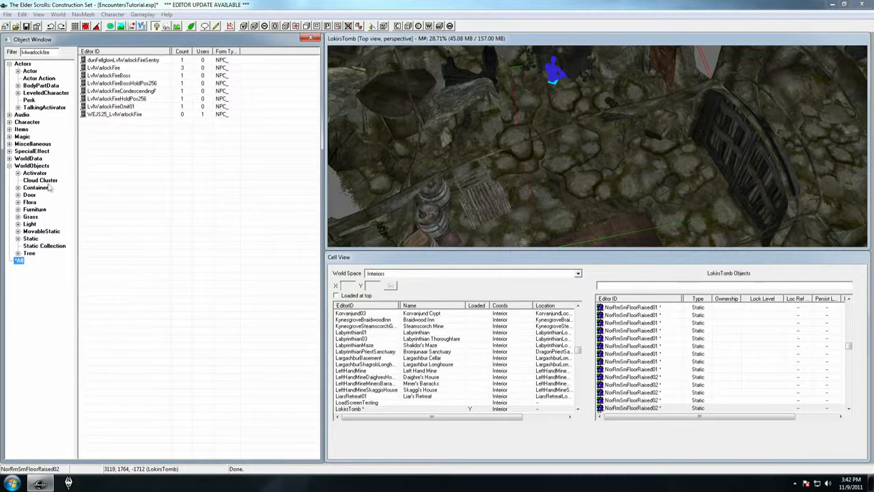
{"action": "left_click", "coordinate": [30, 72]}
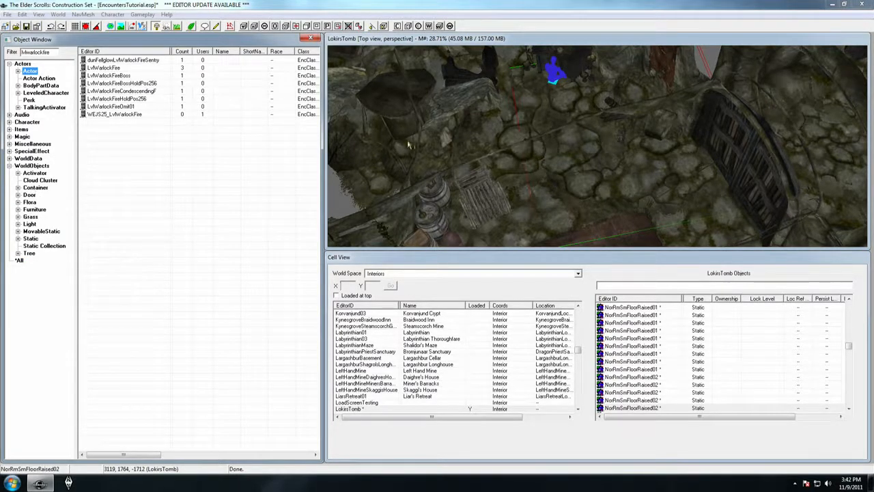
- Place an LvlWarlockFire actor on the LokirsTomb floor in front of the alchemy workbench
{"action": "left_click", "coordinate": [30, 52]}
{"action": "left_click_drag", "start_coordinate": [103, 67], "coordinate": [489, 92]}
{"action": "left_click_drag", "start_coordinate": [539, 130], "coordinate": [538, 128]}
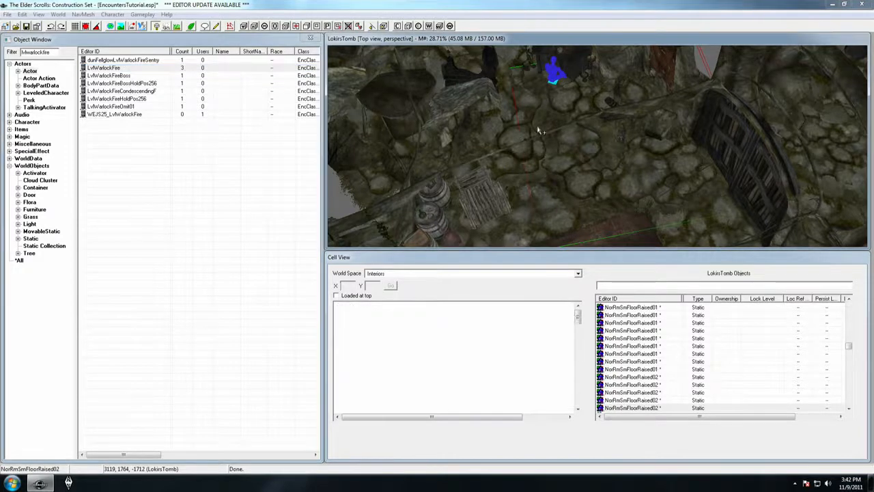
{"action": "middle_click_drag", "start_coordinate": [537, 128], "coordinate": [529, 129], "text": "shift"}
{"action": "right_click_drag", "start_coordinate": [529, 130], "coordinate": [529, 120]}
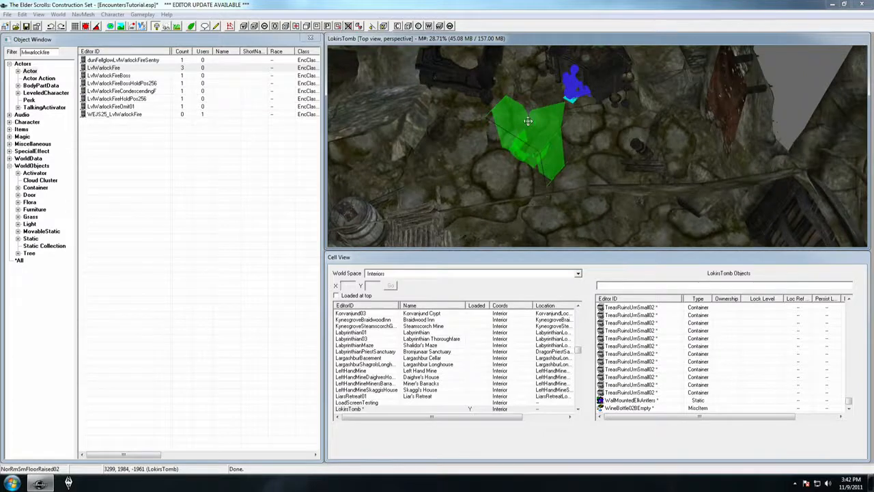
- Examine the layout of the chamber around the placed LvlWarlockFire actor
{"action": "scroll", "coordinate": [528, 122], "scroll_direction": "down", "scroll_amount": 6}
{"action": "middle_click_drag", "start_coordinate": [522, 132], "coordinate": [542, 128]}
{"action": "scroll", "coordinate": [527, 125], "scroll_direction": "down", "scroll_amount": 3}
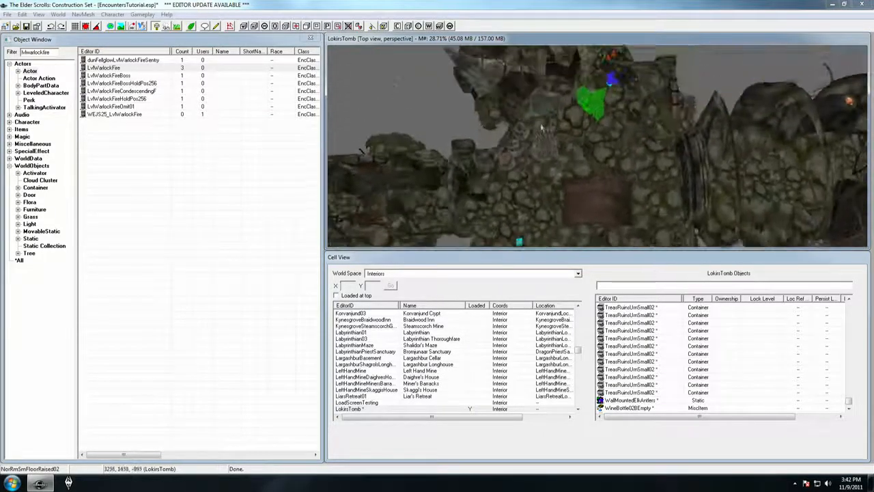
{"action": "middle_click_drag", "start_coordinate": [634, 108], "coordinate": [590, 72]}
{"action": "scroll", "coordinate": [611, 80], "scroll_direction": "down", "scroll_amount": 2}
{"action": "left_click", "coordinate": [584, 101]}
{"action": "scroll", "coordinate": [590, 71], "scroll_direction": "down", "scroll_amount": 2}
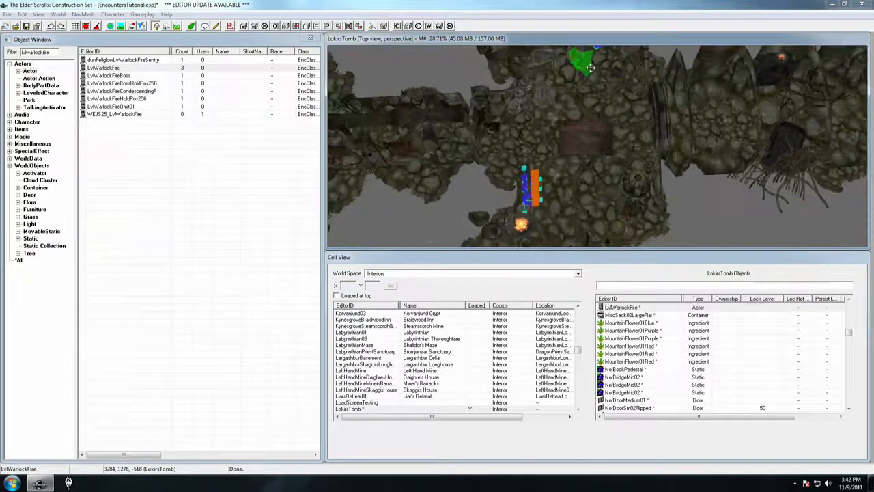
{"action": "scroll", "coordinate": [595, 116], "scroll_direction": "up", "scroll_amount": 3}
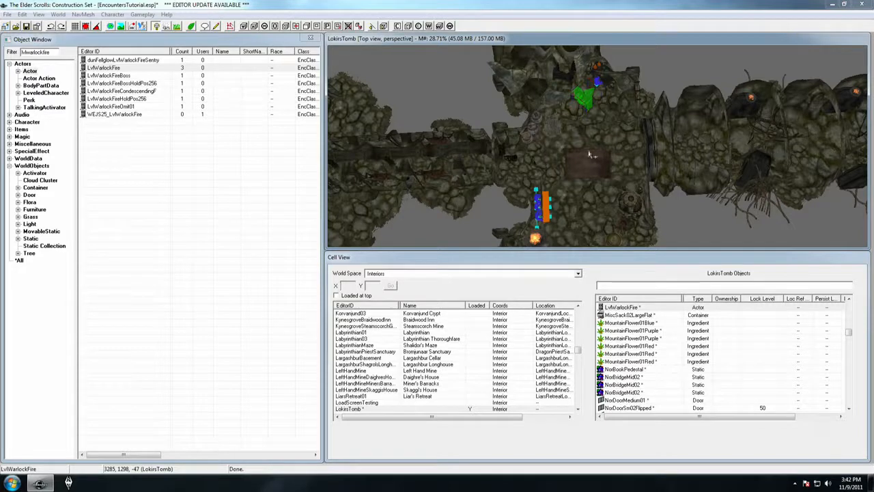
- Inspect the alchemy workbench and the ruins bench as furniture near the warlock
{"action": "left_click", "coordinate": [597, 82]}
{"action": "mouse_move", "coordinate": [616, 102]}
{"action": "middle_mouse_down"}
{"action": "mouse_move", "coordinate": [613, 111]}
{"action": "mouse_move", "coordinate": [600, 99]}
{"action": "middle_mouse_up"}
{"action": "scroll", "coordinate": [614, 110], "scroll_direction": "up", "scroll_amount": 1}
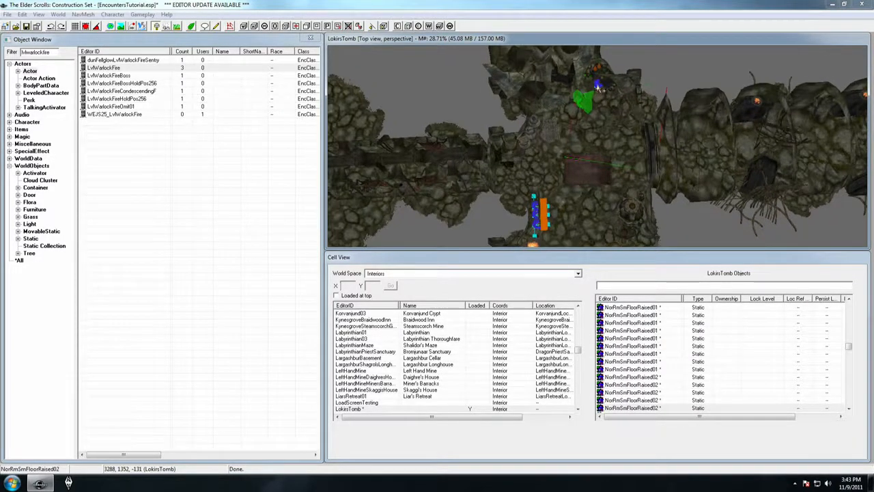
{"action": "left_click", "coordinate": [598, 84]}
{"action": "left_click", "coordinate": [550, 215]}
{"action": "middle_click_drag", "start_coordinate": [551, 215], "coordinate": [552, 181]}
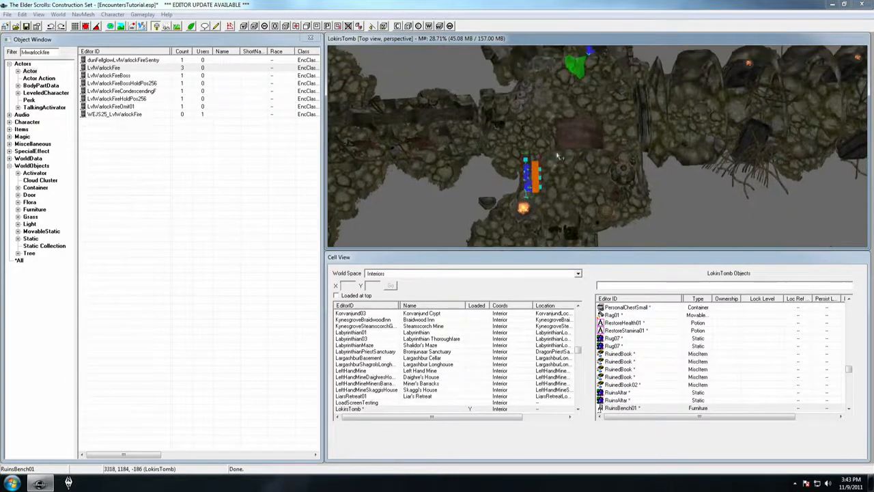
{"action": "middle_click_drag", "start_coordinate": [569, 121], "coordinate": [578, 175]}
{"action": "scroll", "coordinate": [579, 127], "scroll_direction": "up", "scroll_amount": 1}
{"action": "scroll", "coordinate": [577, 175], "scroll_direction": "up", "scroll_amount": 6}
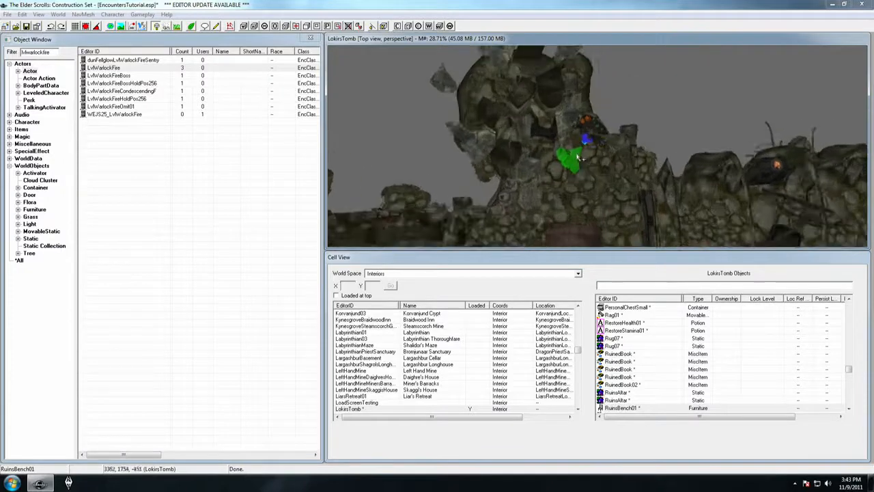
- Open the linked reference settings of the LvlWarlockFire actor placed by the alchemy workbench
{"action": "left_click", "coordinate": [555, 178]}
{"action": "scroll", "coordinate": [554, 173], "scroll_direction": "up", "scroll_amount": 5}
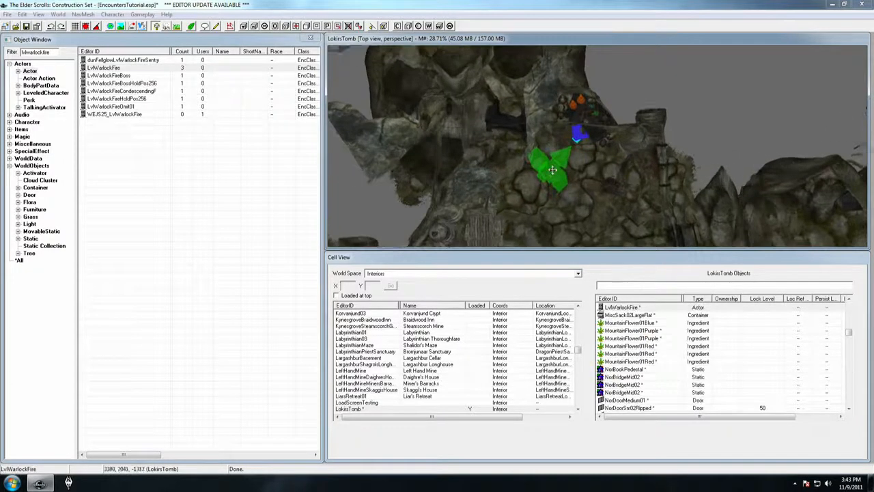
{"action": "left_click", "coordinate": [580, 131]}
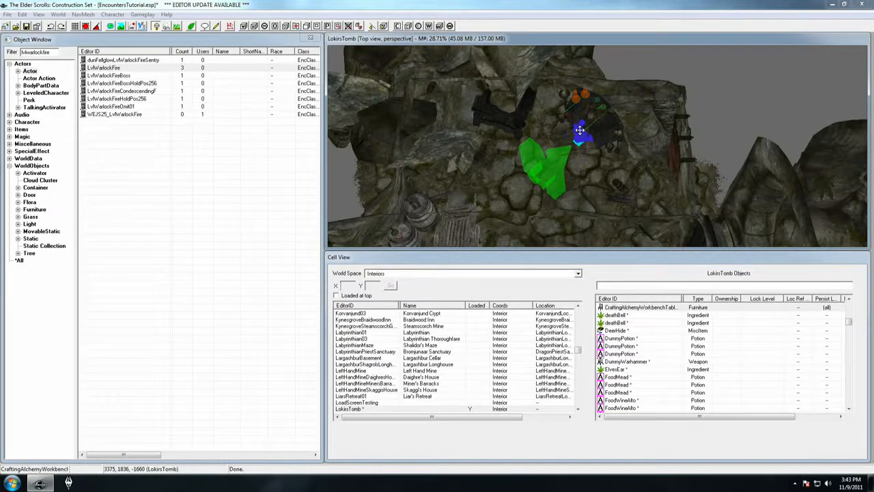
{"action": "middle_click_drag", "start_coordinate": [582, 131], "coordinate": [581, 157]}
{"action": "scroll", "coordinate": [587, 148], "scroll_direction": "up", "scroll_amount": 3}
{"action": "scroll", "coordinate": [599, 148], "scroll_direction": "up", "scroll_amount": 1}
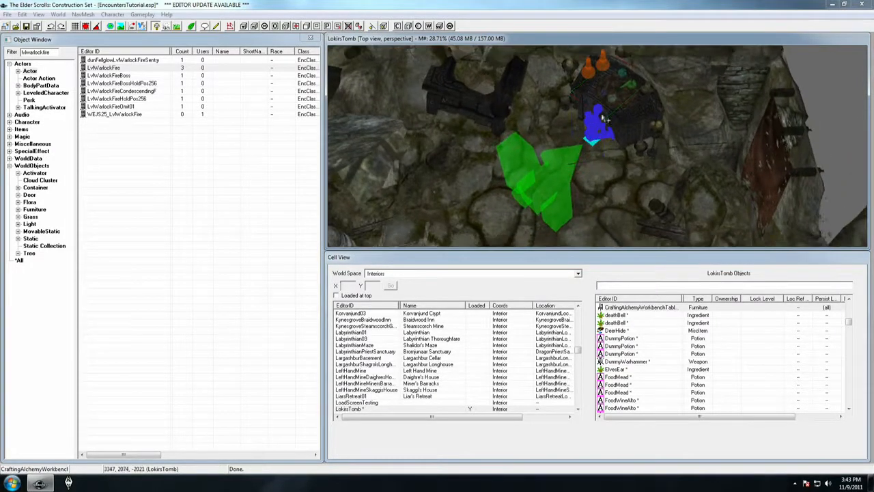
{"action": "double_click", "coordinate": [549, 175]}
{"action": "left_click_drag", "start_coordinate": [442, 130], "coordinate": [420, 129]}
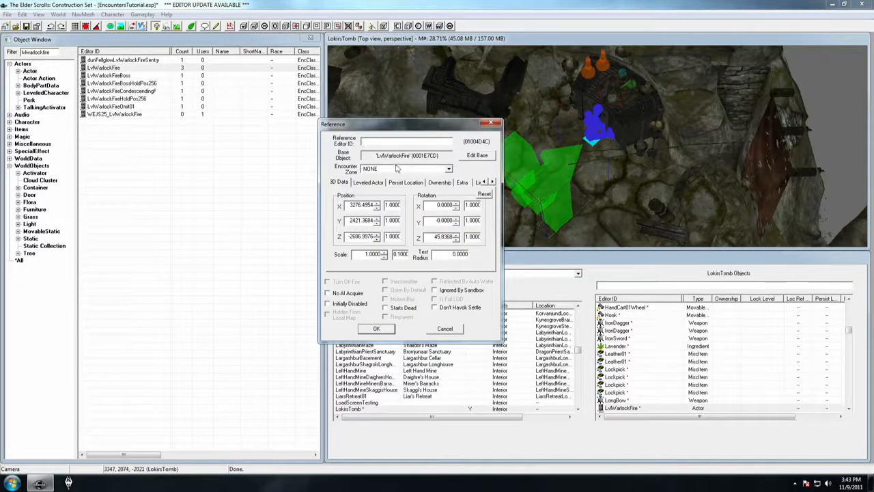
{"action": "left_click", "coordinate": [493, 182]}
{"action": "left_click", "coordinate": [492, 182]}
{"action": "left_click", "coordinate": [493, 182]}
{"action": "left_click", "coordinate": [389, 183]}
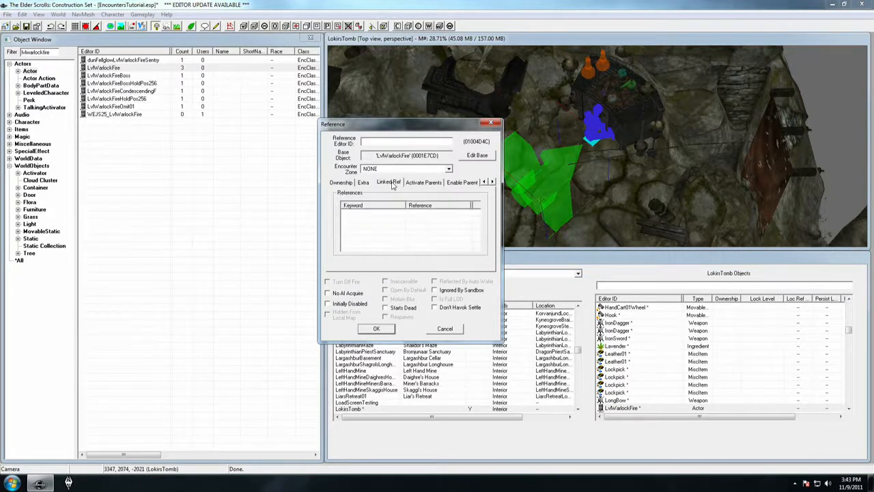
- Link the warlock to the alchemy workbench reference in LokirsTomb with keyword NONE
{"action": "double_click", "coordinate": [383, 241]}
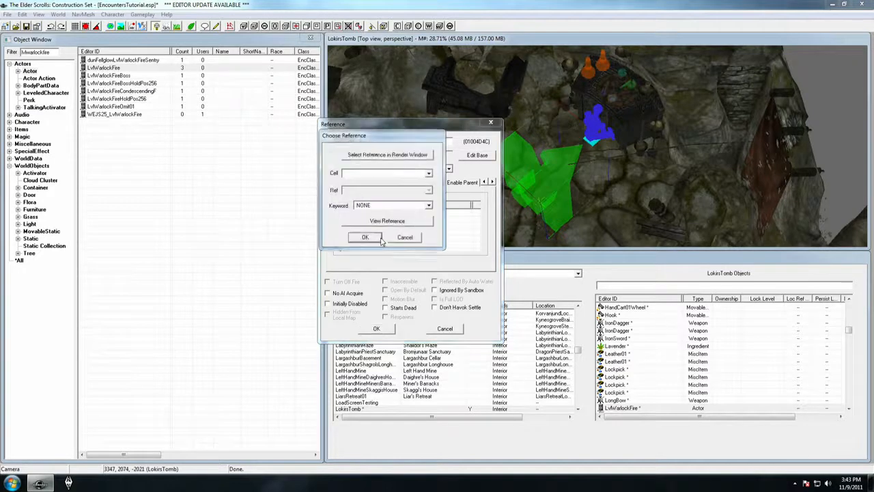
{"action": "left_click", "coordinate": [387, 155]}
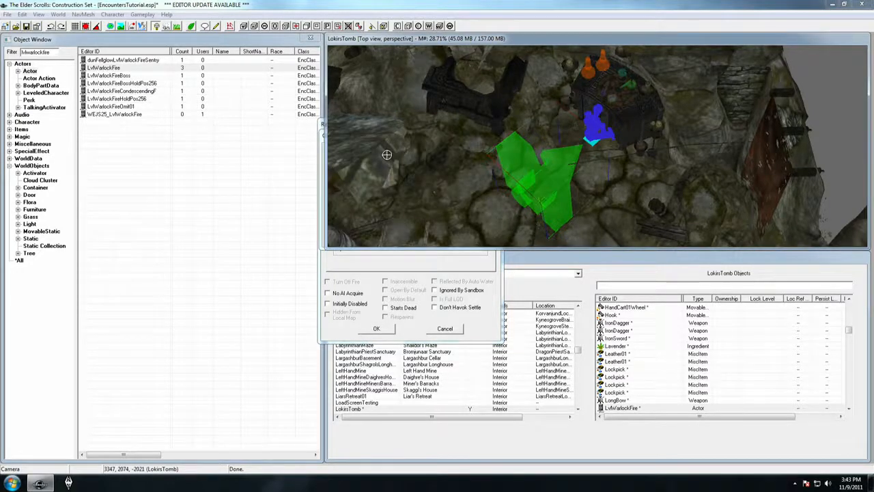
{"action": "left_click", "coordinate": [593, 122]}
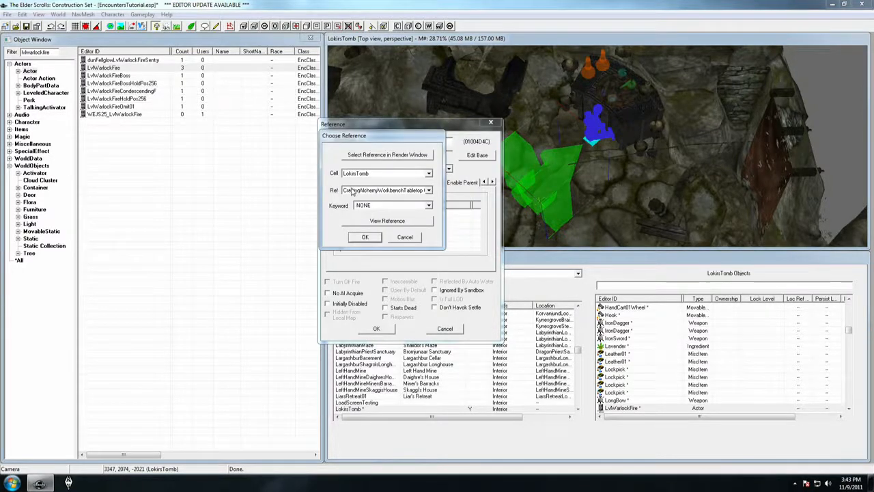
{"action": "left_click", "coordinate": [370, 238]}
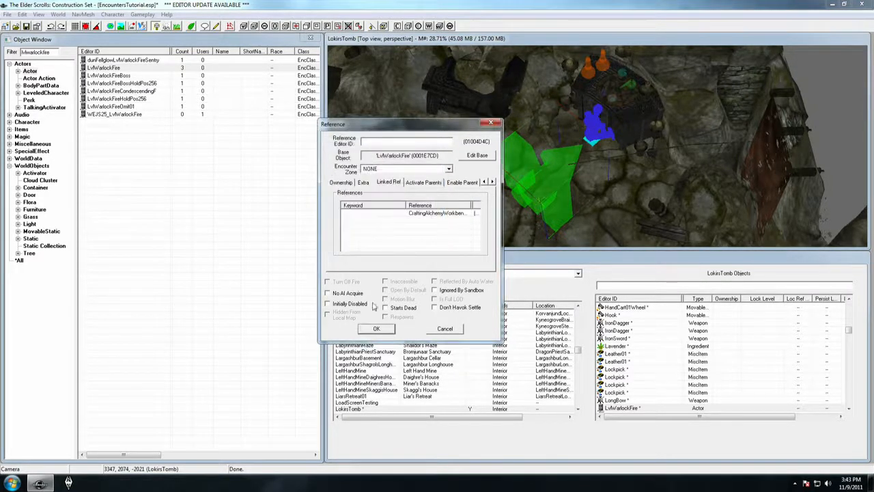
{"action": "left_click", "coordinate": [377, 329]}
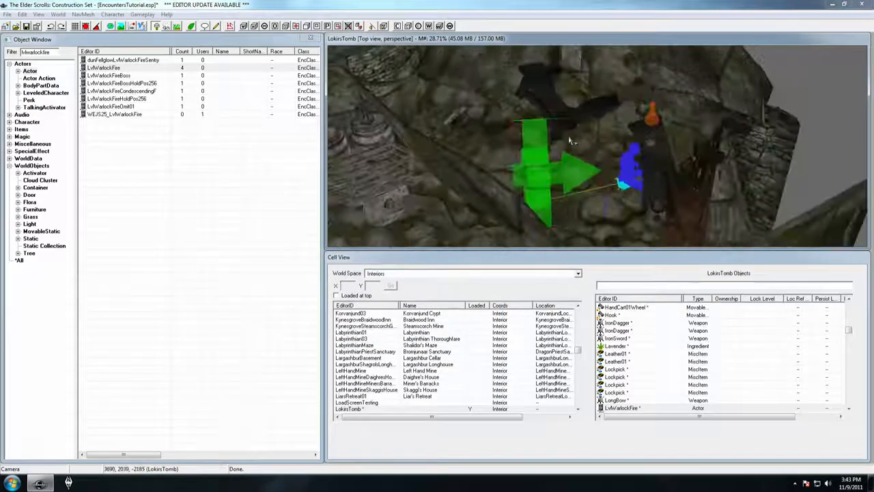
{"action": "middle_click_drag", "start_coordinate": [579, 149], "coordinate": [599, 139], "text": "shift"}
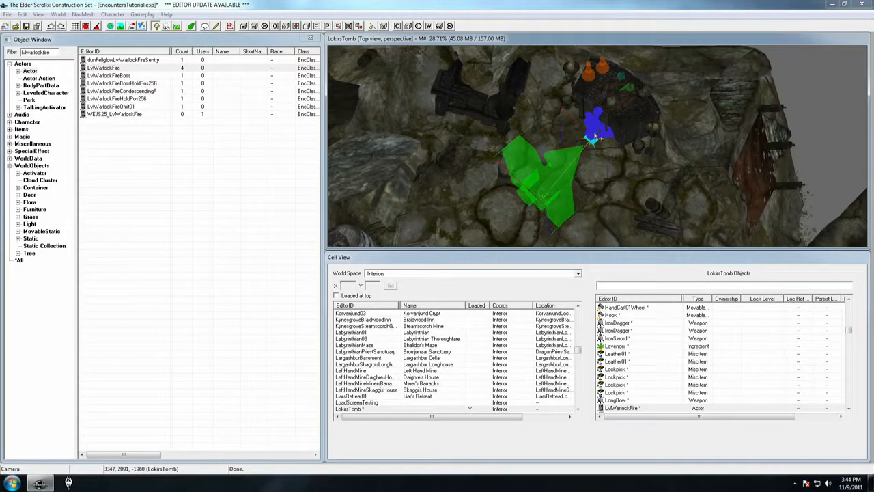
- Enable patrol data on the alchemy workbench reference and set its idle time to 1
{"action": "double_click", "coordinate": [597, 133]}
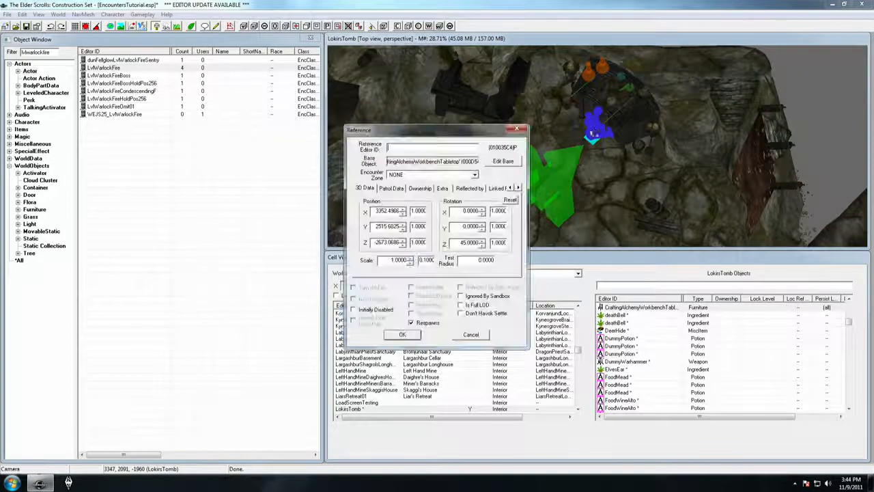
{"action": "left_click", "coordinate": [390, 189]}
{"action": "left_click", "coordinate": [371, 202]}
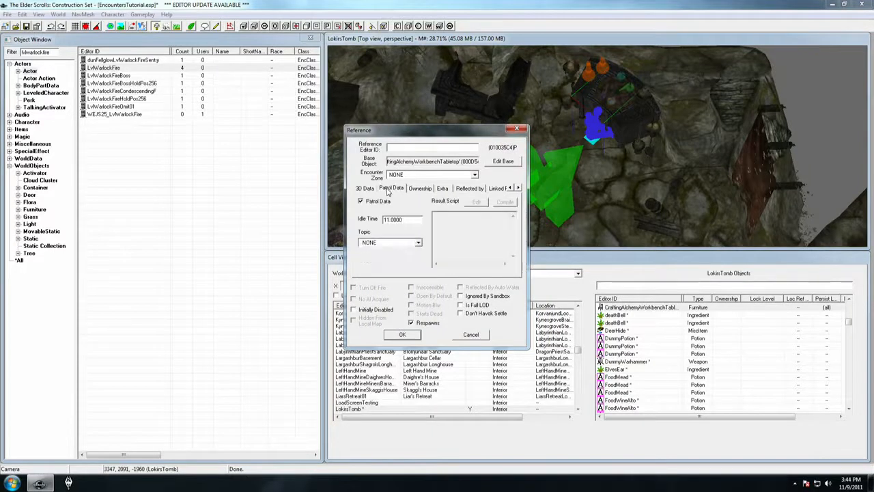
{"action": "left_click", "coordinate": [373, 203]}
{"action": "left_click", "coordinate": [369, 203]}
{"action": "double_click", "coordinate": [402, 219]}
{"action": "type", "text": "1"}
{"action": "left_click", "coordinate": [403, 335]}
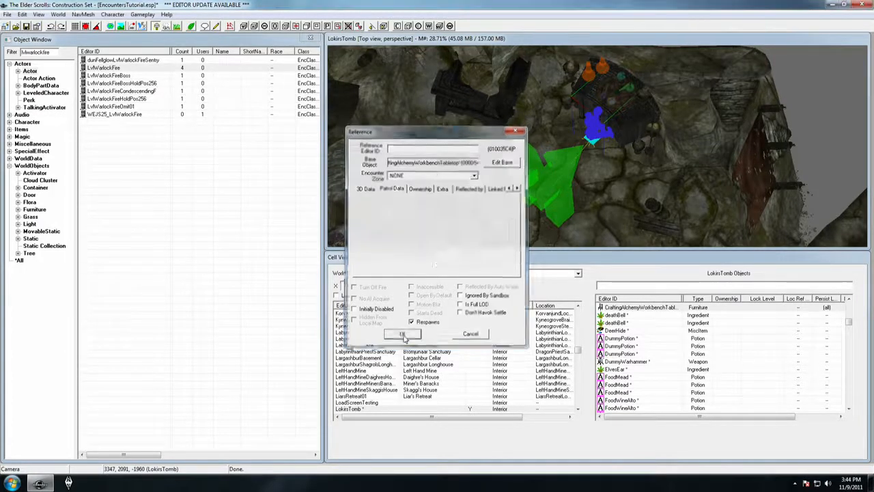
- Inspect the link between the LvlWarlockFire actor and the alchemy workbench
{"action": "scroll", "coordinate": [563, 195], "scroll_direction": "down", "scroll_amount": 3}
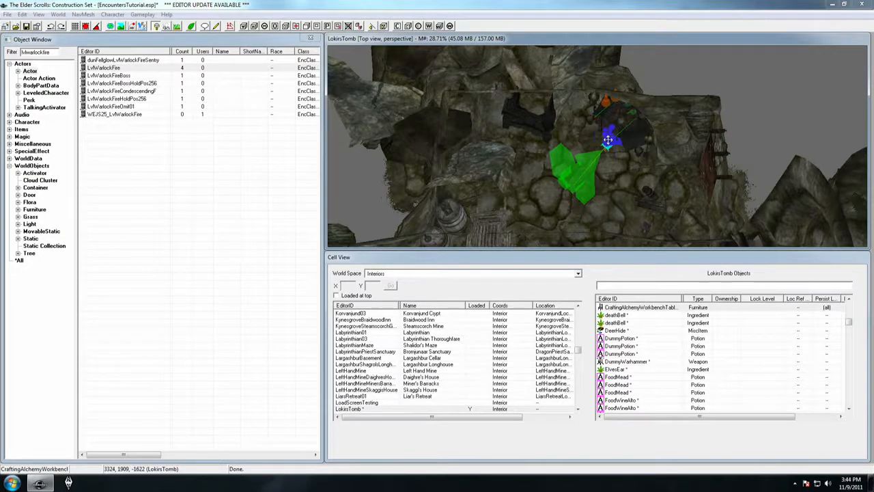
{"action": "scroll", "coordinate": [609, 142], "scroll_direction": "down", "scroll_amount": 5}
{"action": "scroll", "coordinate": [610, 144], "scroll_direction": "up", "scroll_amount": 3}
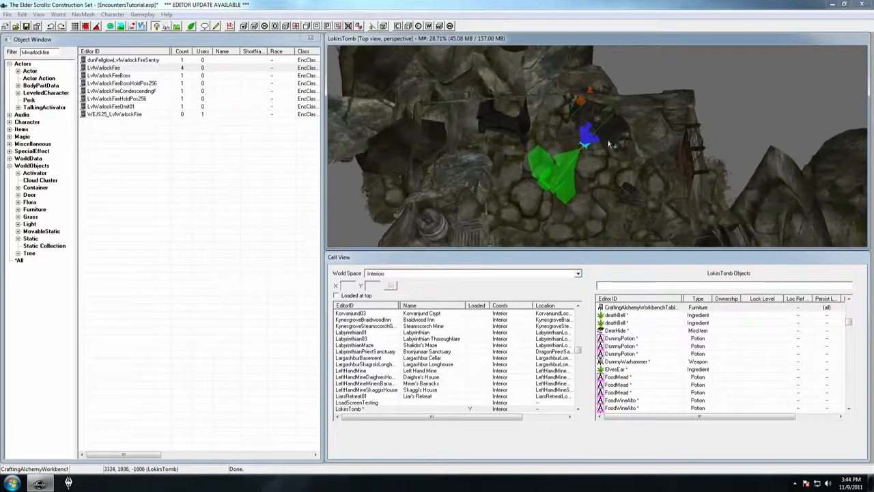
{"action": "scroll", "coordinate": [611, 143], "scroll_direction": "up", "scroll_amount": 4}
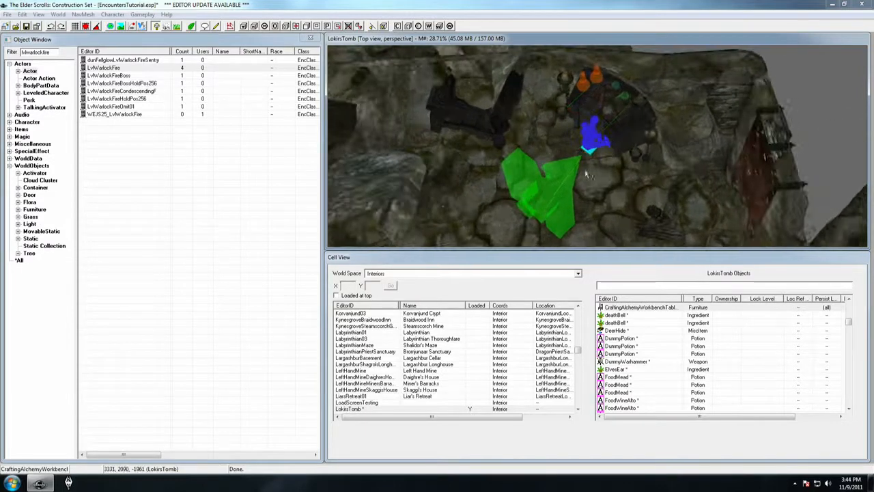
{"action": "left_click", "coordinate": [586, 150]}
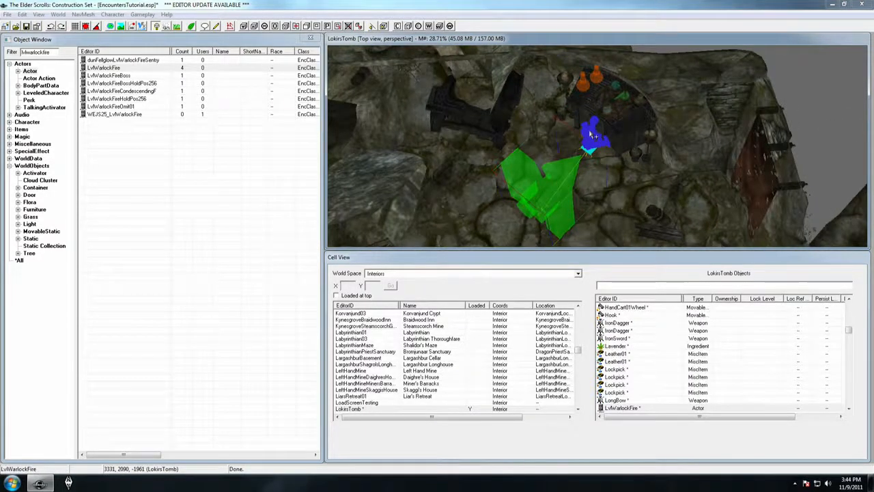
{"action": "left_click", "coordinate": [591, 131]}
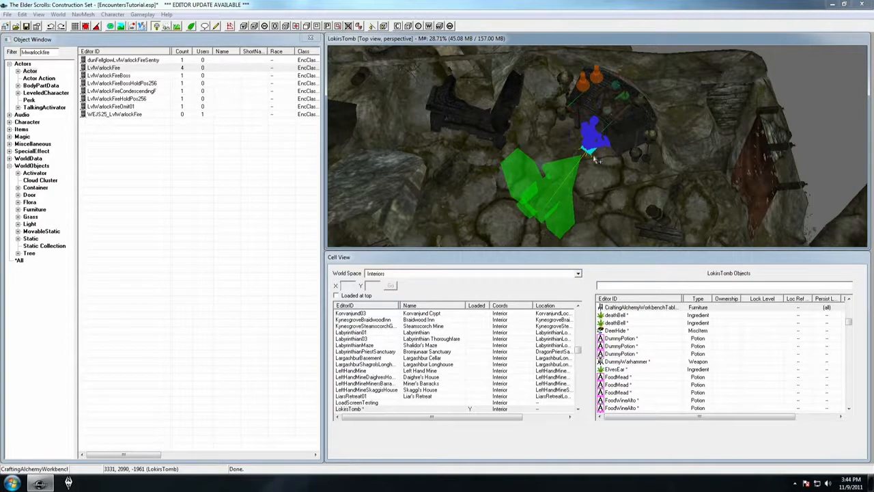
- Examine the chamber with the round shaft trapdoor and its furniture
{"action": "scroll", "coordinate": [594, 159], "scroll_direction": "down", "scroll_amount": 3}
{"action": "middle_click_drag", "start_coordinate": [592, 158], "coordinate": [629, 199], "text": "shift"}
{"action": "scroll", "coordinate": [610, 167], "scroll_direction": "down", "scroll_amount": 3}
{"action": "scroll", "coordinate": [650, 148], "scroll_direction": "down", "scroll_amount": 2}
{"action": "scroll", "coordinate": [650, 147], "scroll_direction": "down", "scroll_amount": 2}
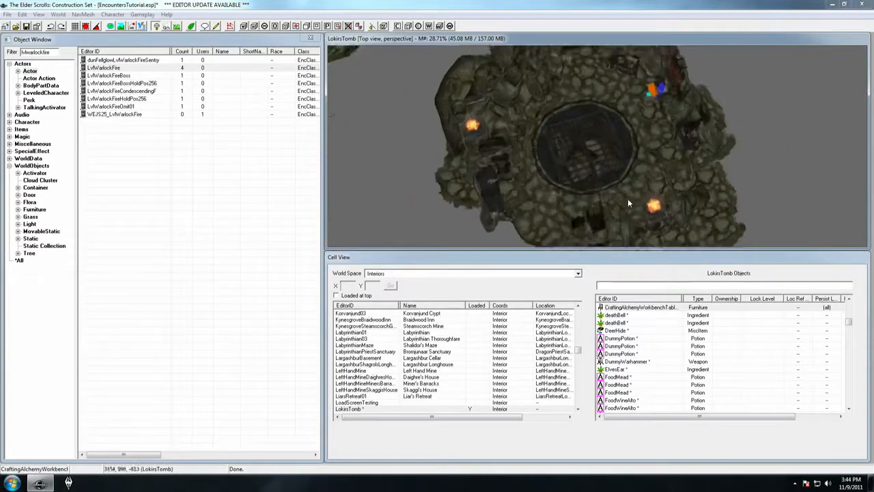
{"action": "scroll", "coordinate": [627, 184], "scroll_direction": "up", "scroll_amount": 2}
{"action": "left_click", "coordinate": [625, 126]}
{"action": "middle_click_drag", "start_coordinate": [625, 126], "coordinate": [626, 167], "text": "shift"}
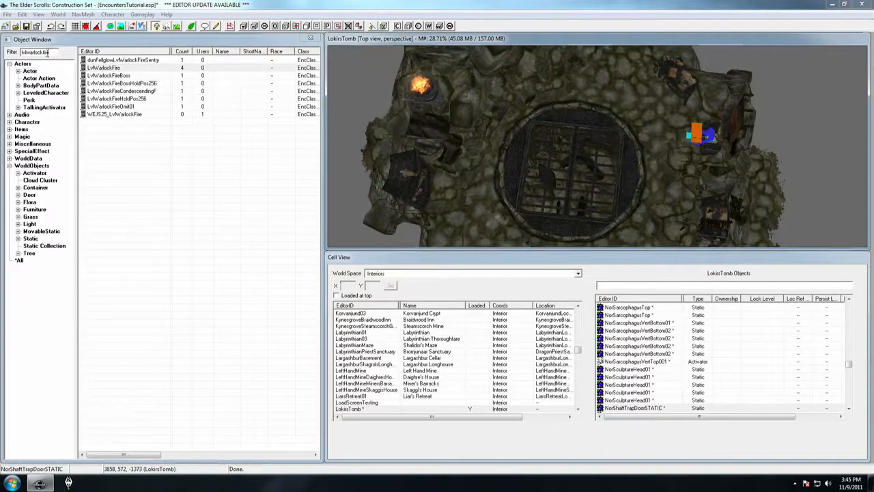
- Filter the Actor objects by "lvlwarlockfrost"
{"action": "double_click", "coordinate": [47, 54]}
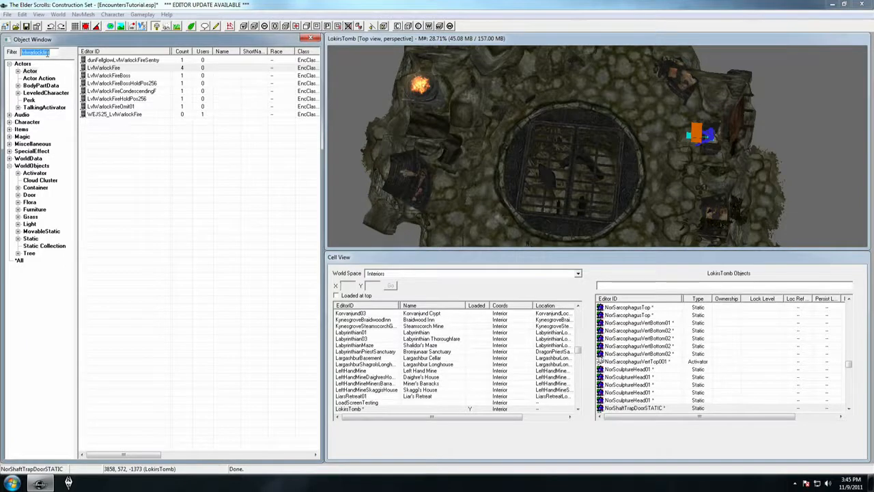
{"action": "key", "text": "BackSpace"}
{"action": "type", "text": "lvlwarlockfrost"}
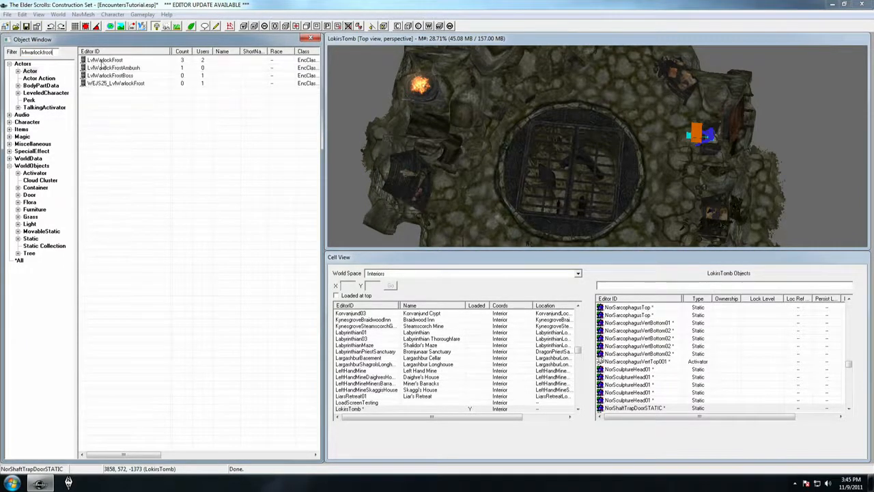
- Place a LvlWarlockFrost actor at the edge of the round shaft trapdoor and rotate it
{"action": "left_click_drag", "start_coordinate": [531, 227], "coordinate": [559, 228]}
{"action": "middle_click_drag", "start_coordinate": [559, 226], "coordinate": [565, 175]}
{"action": "right_click_drag", "start_coordinate": [565, 174], "coordinate": [567, 158]}
{"action": "scroll", "coordinate": [566, 158], "scroll_direction": "down", "scroll_amount": 2}
{"action": "scroll", "coordinate": [566, 160], "scroll_direction": "down", "scroll_amount": 1}
{"action": "middle_click_drag", "start_coordinate": [565, 161], "coordinate": [557, 172]}
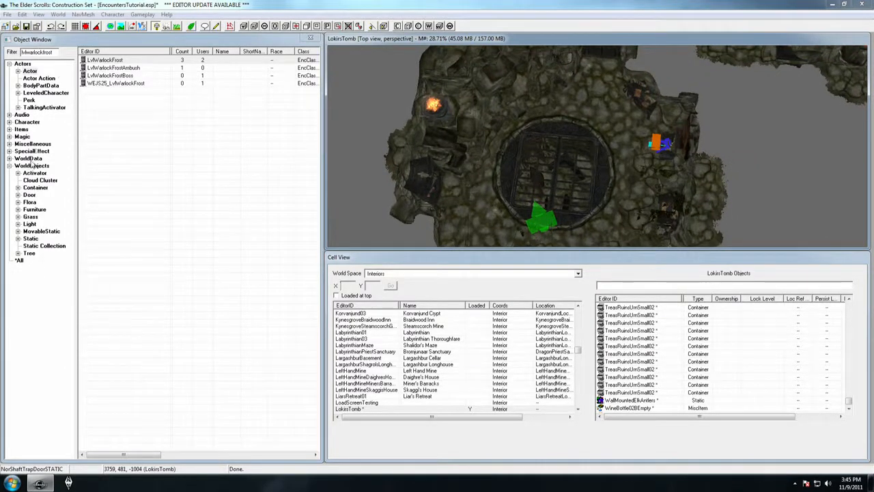
- Filter all objects by "patrolidle"
{"action": "left_click", "coordinate": [19, 261]}
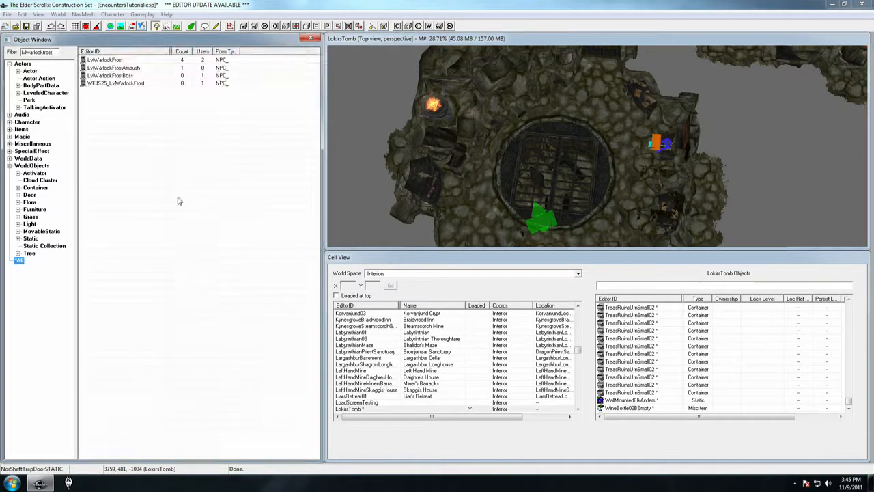
{"action": "double_click", "coordinate": [46, 53]}
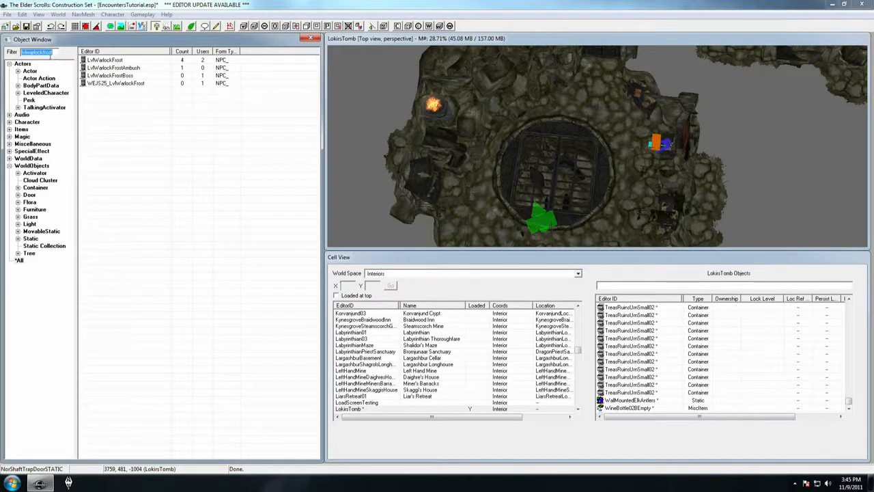
{"action": "type", "text": "patrolidle"}
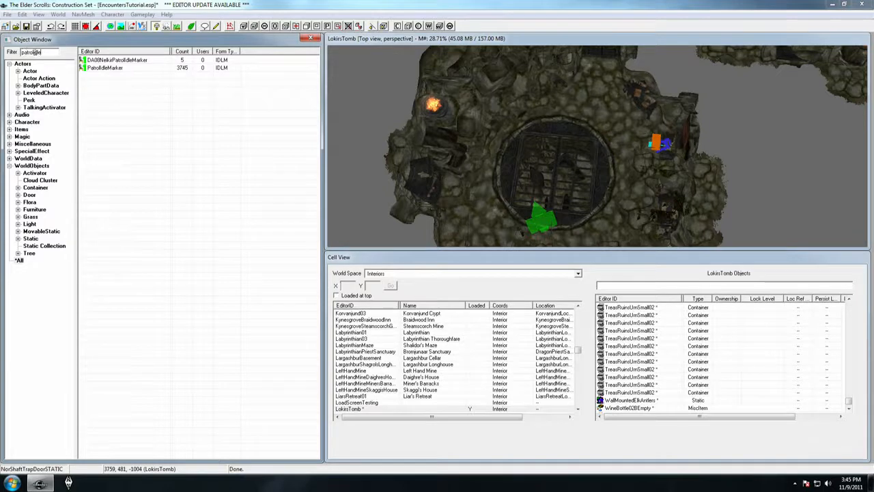
- Place a PatrolIdleMarker in front of the furniture on the side of the trapdoor opposite the throne and adjust its rotation
{"action": "left_click", "coordinate": [116, 68]}
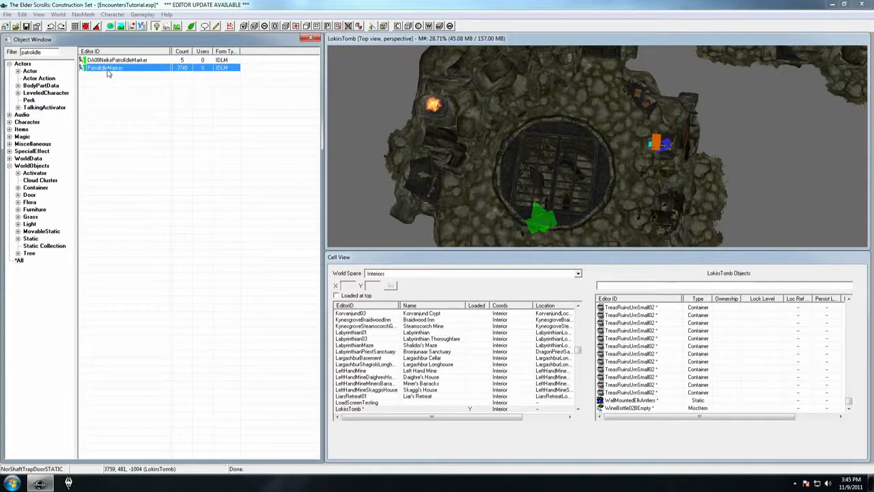
{"action": "mouse_move", "coordinate": [106, 71]}
{"action": "left_mouse_down"}
{"action": "mouse_move", "coordinate": [320, 129]}
{"action": "mouse_move", "coordinate": [476, 195]}
{"action": "mouse_move", "coordinate": [454, 197]}
{"action": "left_mouse_up"}
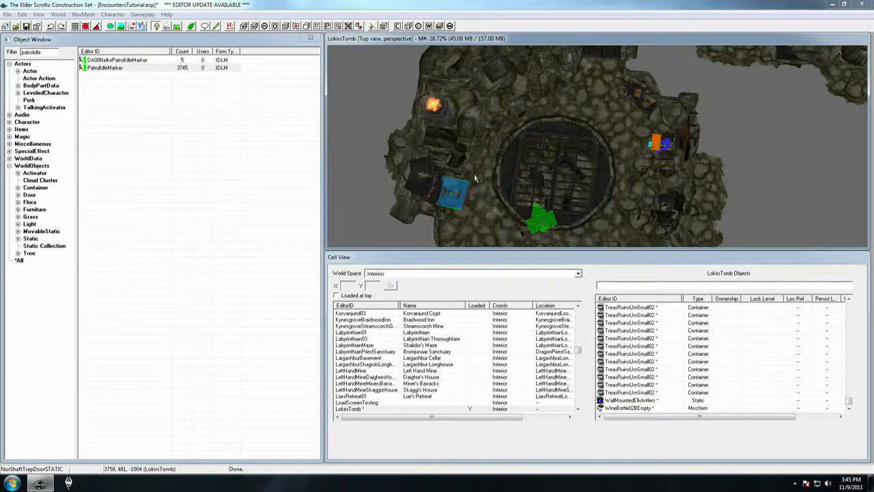
{"action": "scroll", "coordinate": [470, 176], "scroll_direction": "up", "scroll_amount": 3}
{"action": "scroll", "coordinate": [479, 168], "scroll_direction": "up", "scroll_amount": 2}
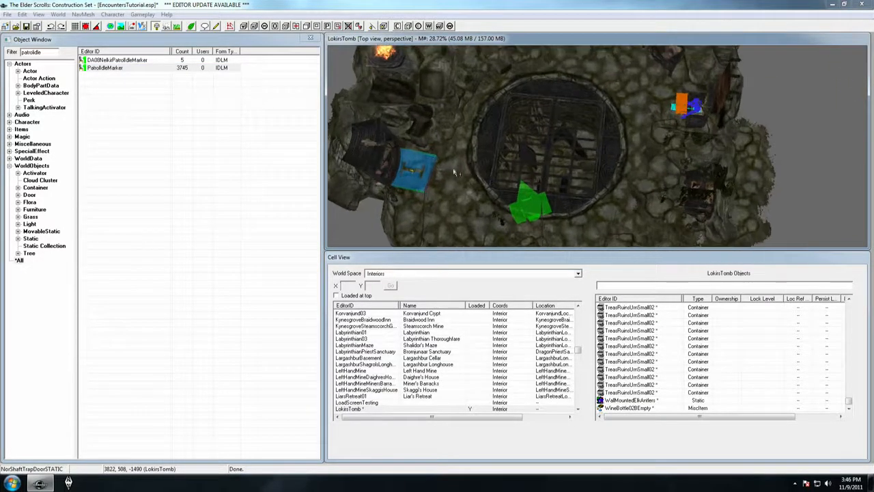
{"action": "right_click_drag", "start_coordinate": [413, 170], "coordinate": [416, 164]}
{"action": "right_click_drag", "start_coordinate": [420, 170], "coordinate": [424, 169]}
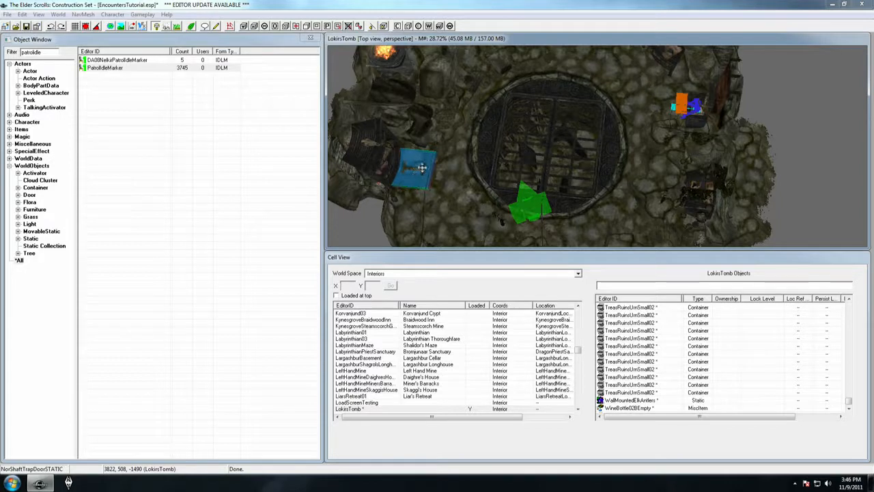
- Duplicate the PatrolIdleMarker to the furniture beside the throne and rotate the copy to face it
{"action": "scroll", "coordinate": [419, 168], "scroll_direction": "down", "scroll_amount": 5}
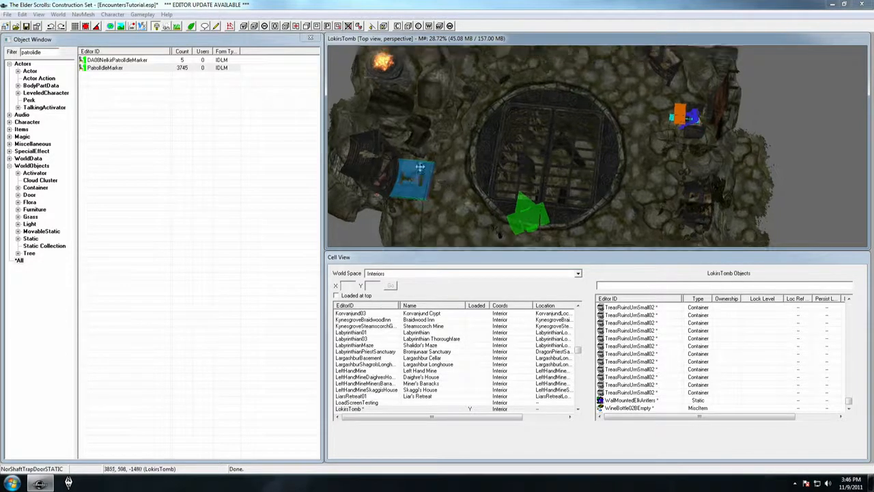
{"action": "scroll", "coordinate": [440, 171], "scroll_direction": "down", "scroll_amount": 2}
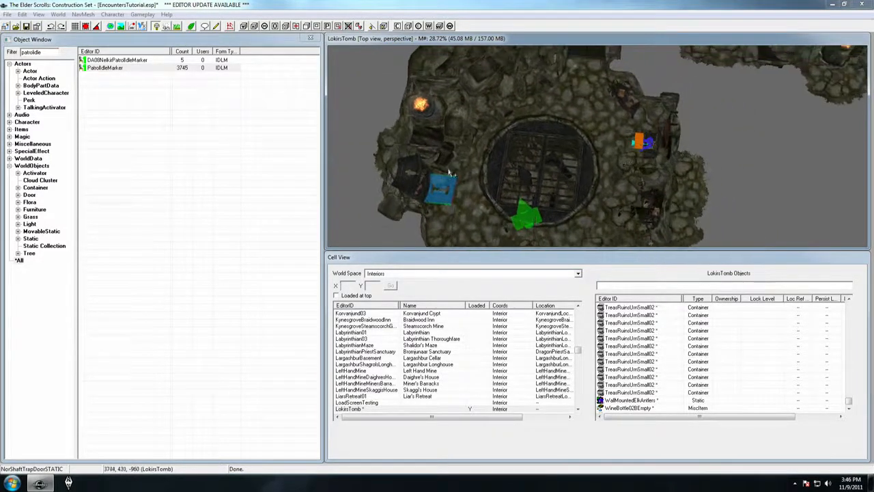
{"action": "scroll", "coordinate": [449, 173], "scroll_direction": "down", "scroll_amount": 2}
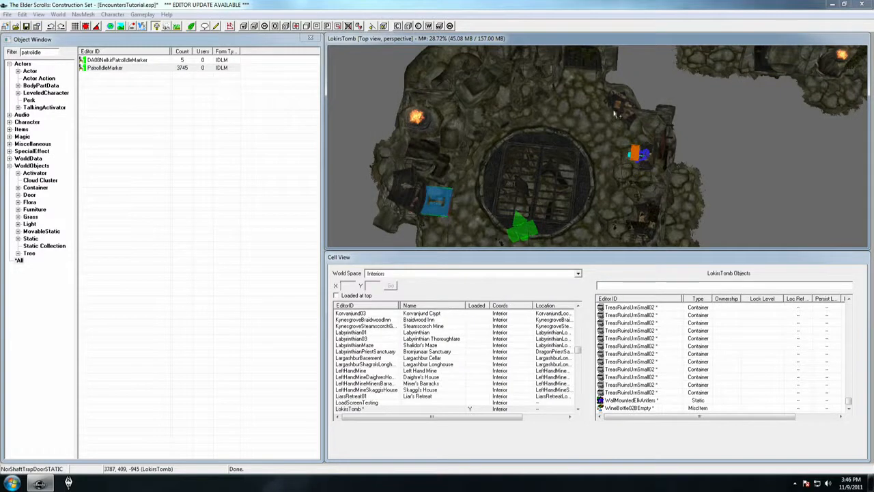
{"action": "middle_click_drag", "start_coordinate": [617, 118], "coordinate": [614, 117]}
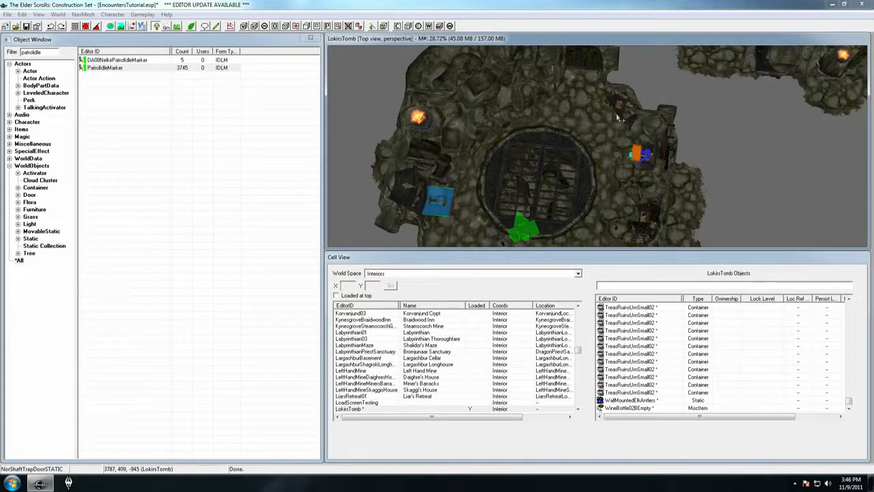
{"action": "left_click", "coordinate": [432, 196]}
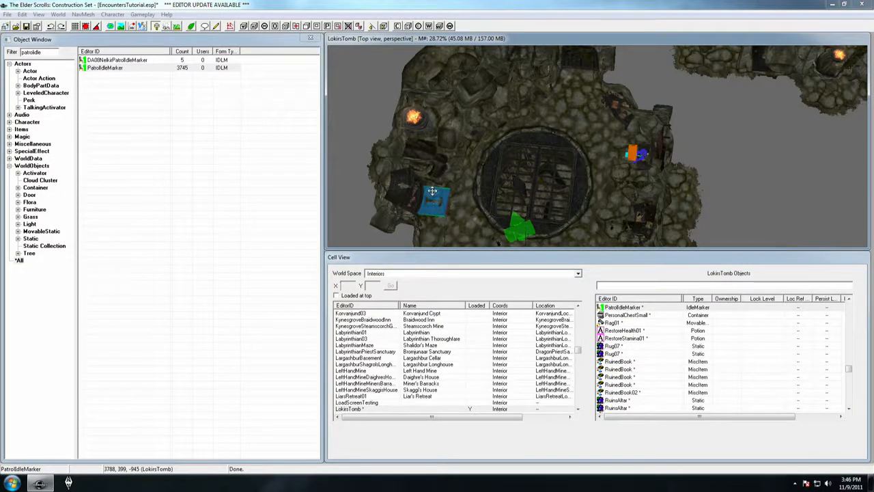
{"action": "left_click", "coordinate": [603, 123]}
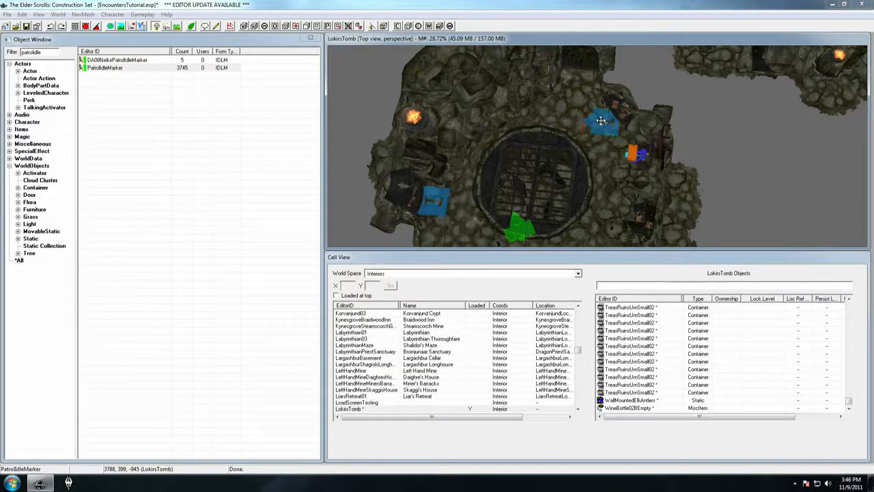
{"action": "right_click_drag", "start_coordinate": [601, 121], "coordinate": [615, 121]}
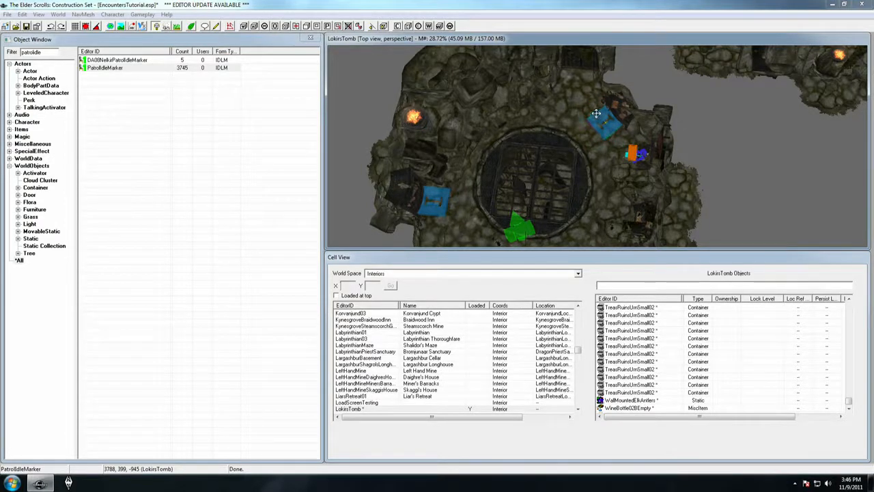
- Examine the objects for the patrol route around the trapdoor: the LvlWarlockFrost actor, the PatrolIdleMarkers and the NorThroneShadow throne
{"action": "middle_click_drag", "start_coordinate": [592, 155], "coordinate": [596, 149]}
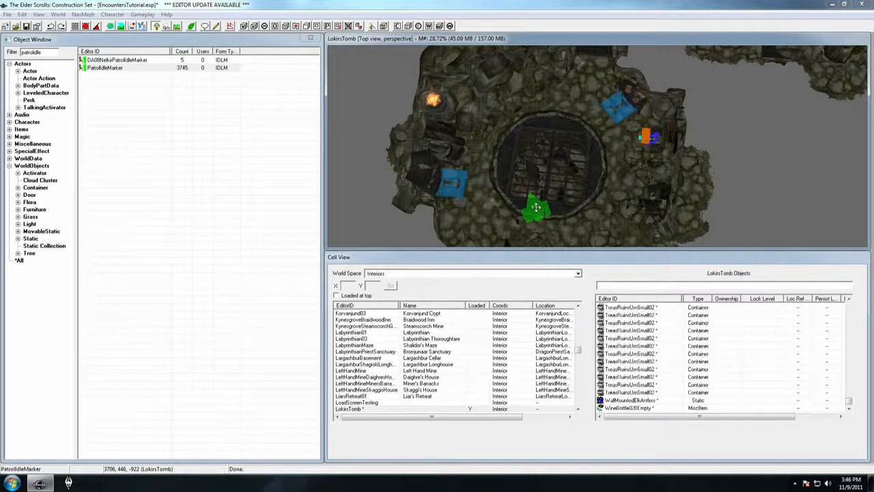
{"action": "left_click", "coordinate": [537, 212]}
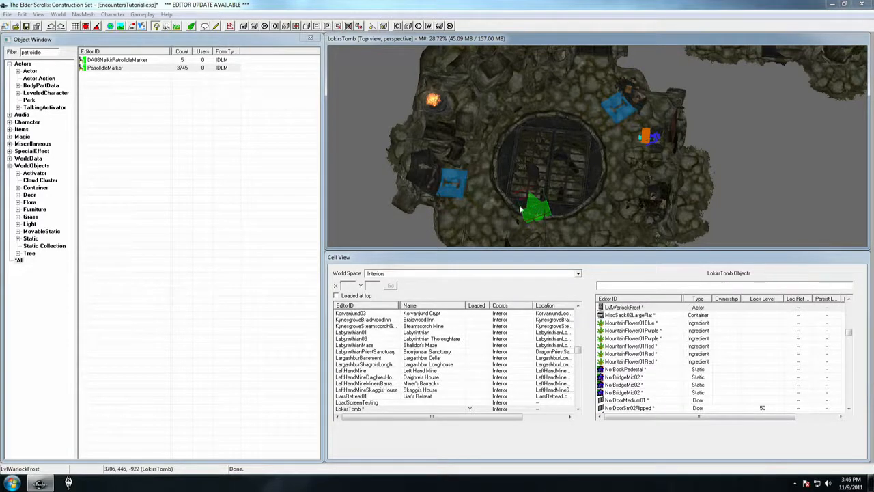
{"action": "left_click", "coordinate": [453, 179]}
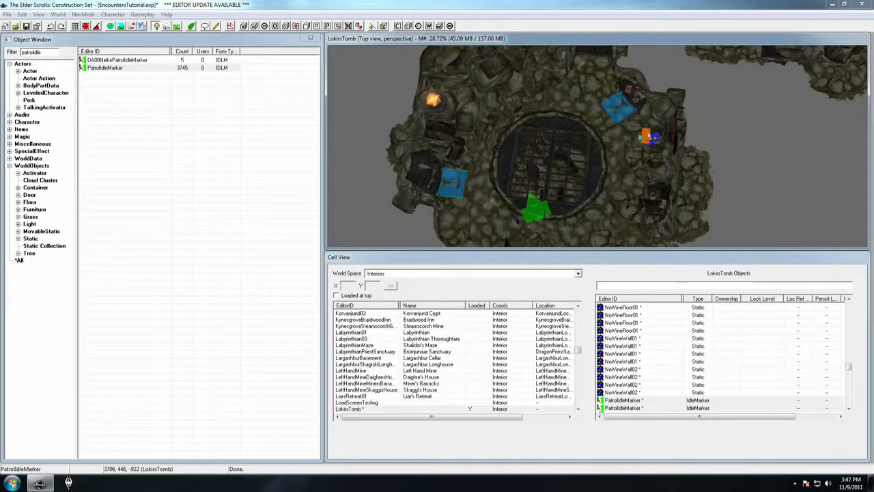
{"action": "left_click", "coordinate": [649, 132]}
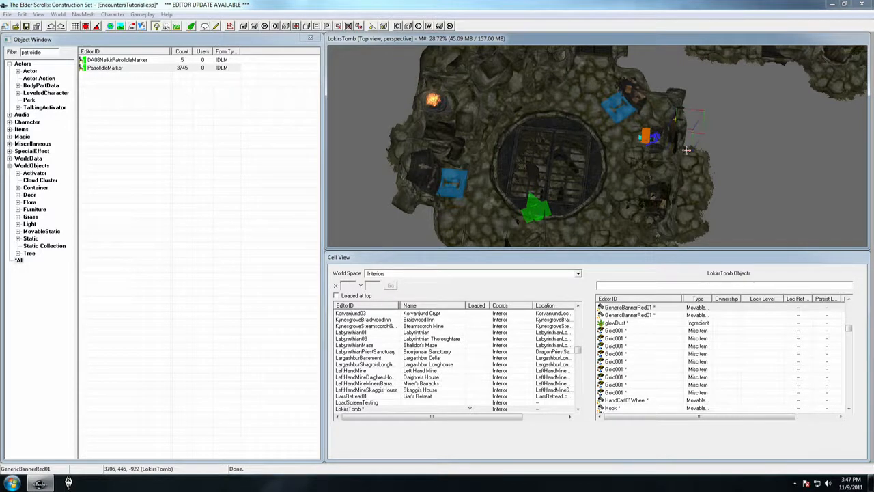
{"action": "middle_click_drag", "start_coordinate": [660, 134], "coordinate": [661, 134]}
{"action": "key", "text": "d"}
{"action": "left_click", "coordinate": [550, 162]}
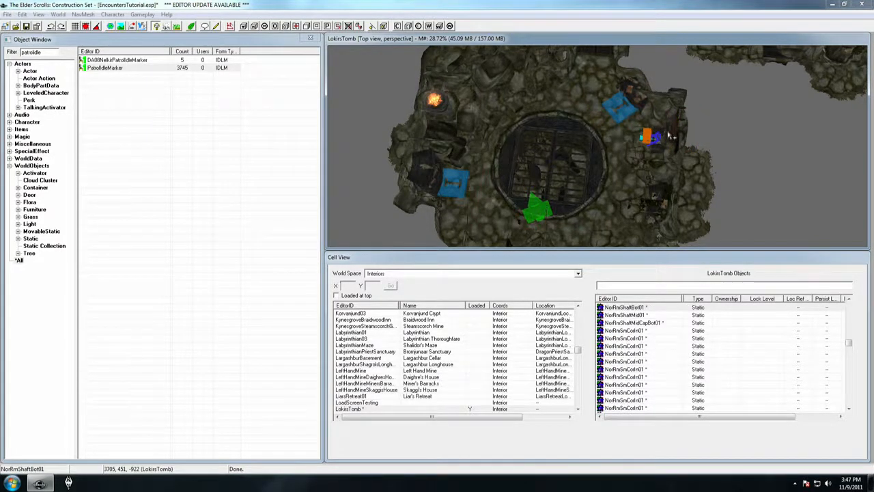
{"action": "left_click", "coordinate": [661, 135]}
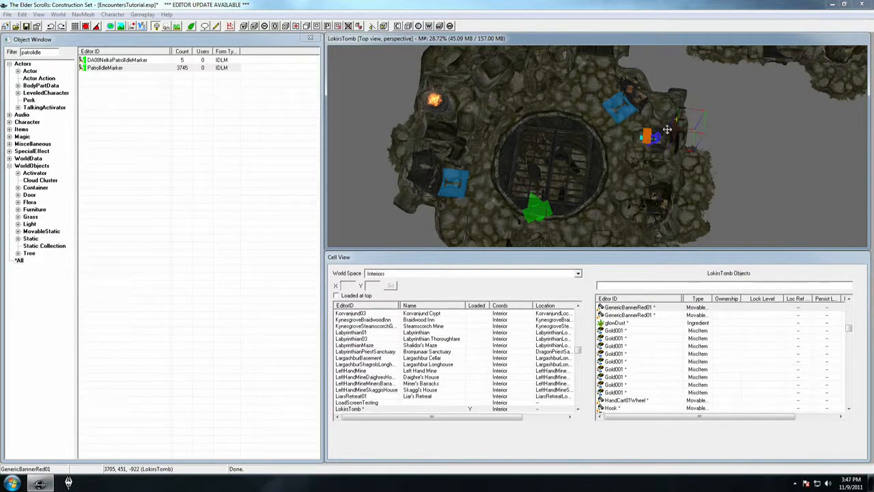
{"action": "key", "text": "d"}
{"action": "left_click", "coordinate": [656, 138]}
{"action": "left_click", "coordinate": [653, 138]}
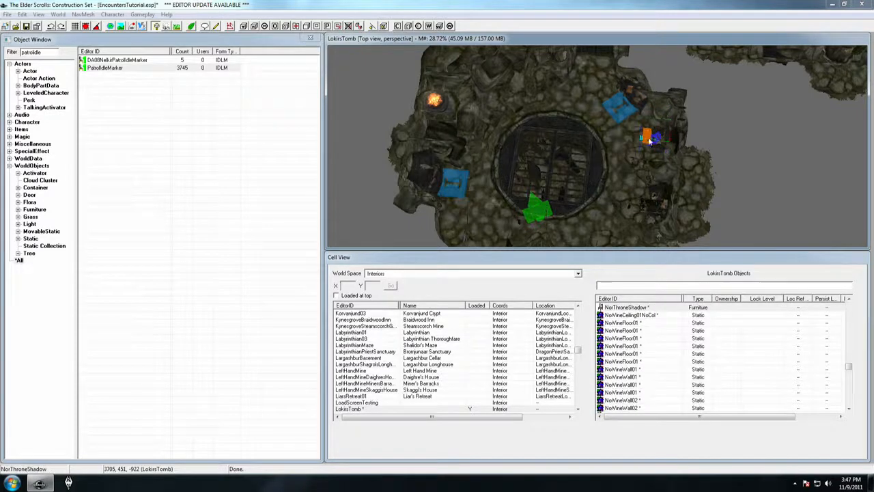
{"action": "middle_click_drag", "start_coordinate": [657, 144], "coordinate": [652, 143], "text": "shift"}
{"action": "scroll", "coordinate": [656, 142], "scroll_direction": "down", "scroll_amount": 1}
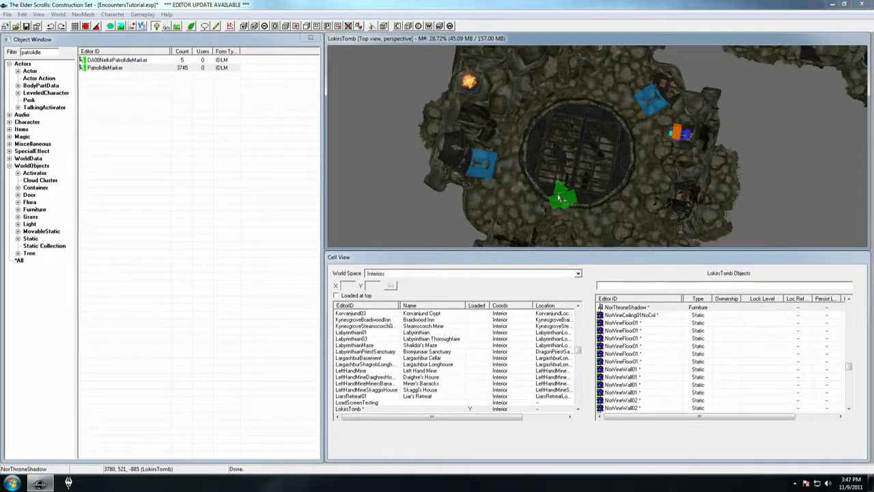
- Link the LvlWarlockFrost actor to the PatrolIdleMarker across the trapdoor from the throne, with keyword NONE
{"action": "double_click", "coordinate": [565, 203]}
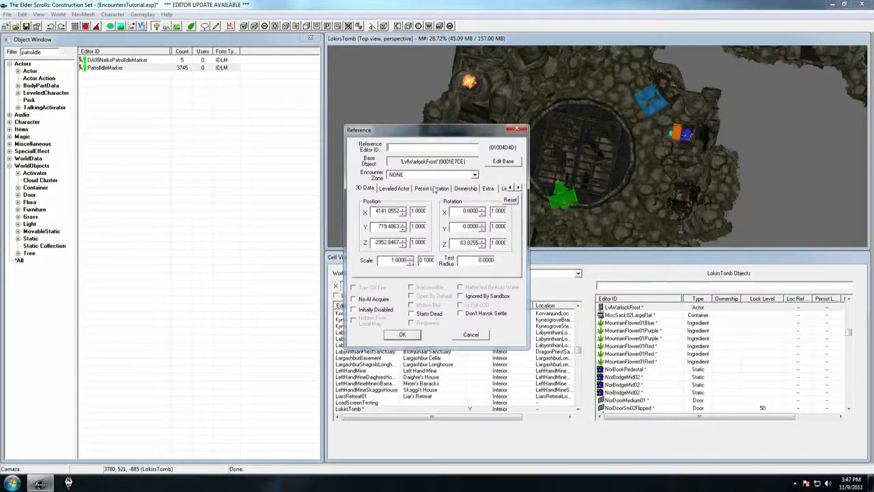
{"action": "left_click", "coordinate": [505, 188]}
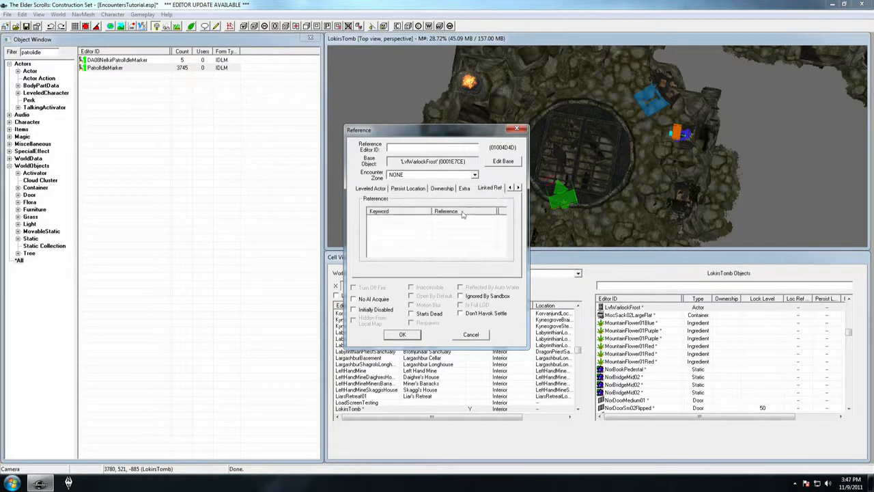
{"action": "double_click", "coordinate": [403, 234]}
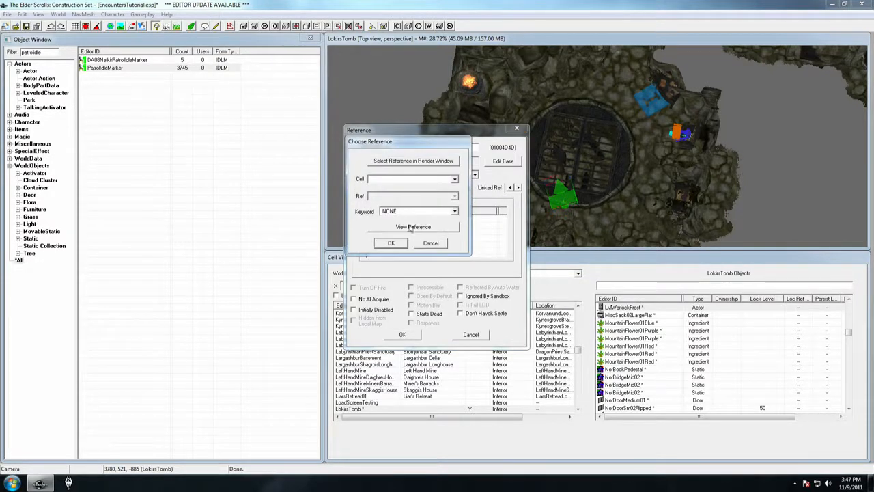
{"action": "left_click", "coordinate": [417, 163]}
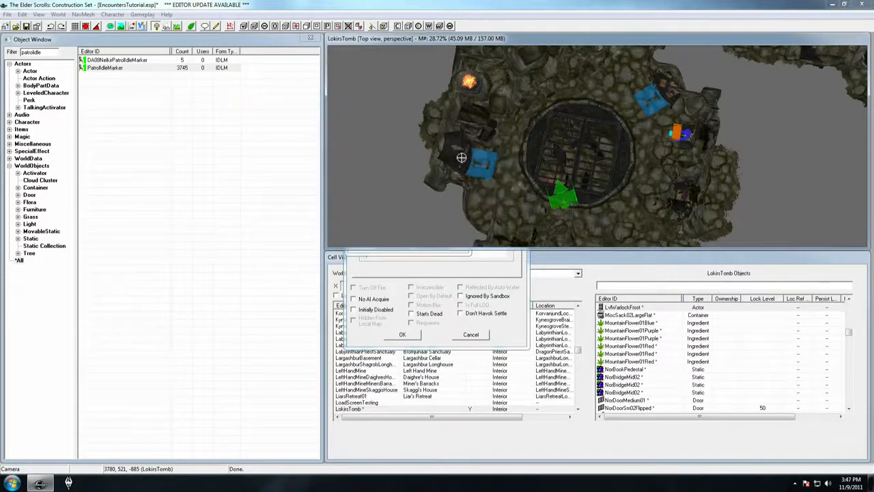
{"action": "left_click", "coordinate": [491, 157]}
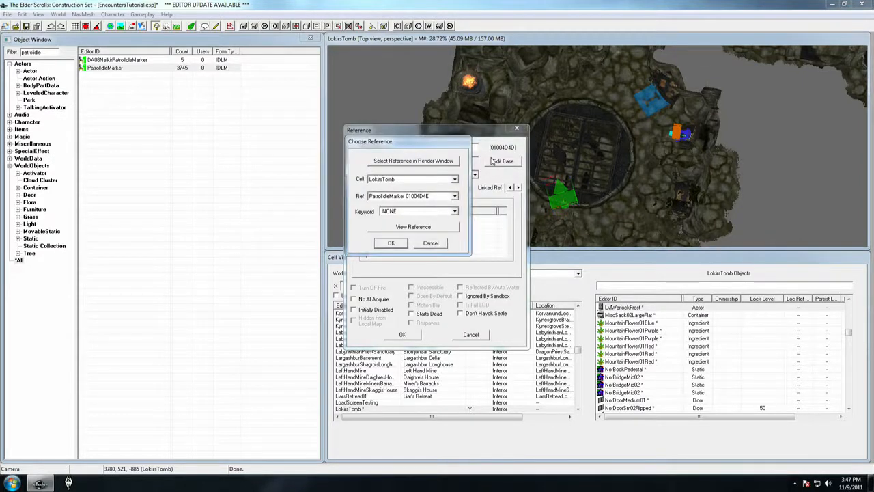
{"action": "left_click", "coordinate": [401, 240]}
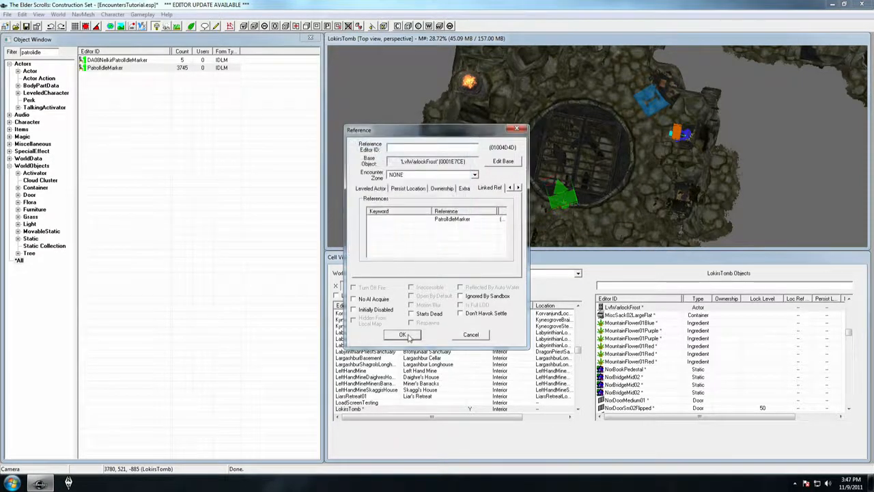
{"action": "left_click", "coordinate": [402, 334]}
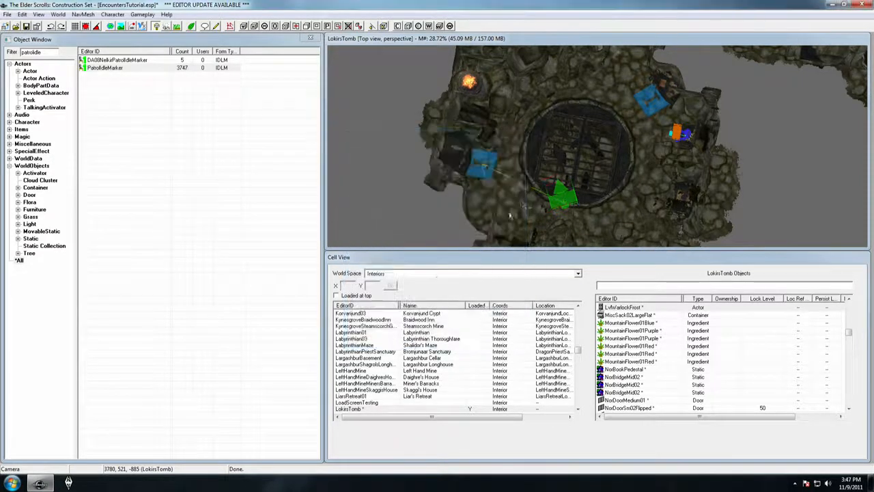
- Set the patrol idle time of the PatrolIdleMarker linked from the LvlWarlockFrost actor to 13
{"action": "double_click", "coordinate": [486, 174]}
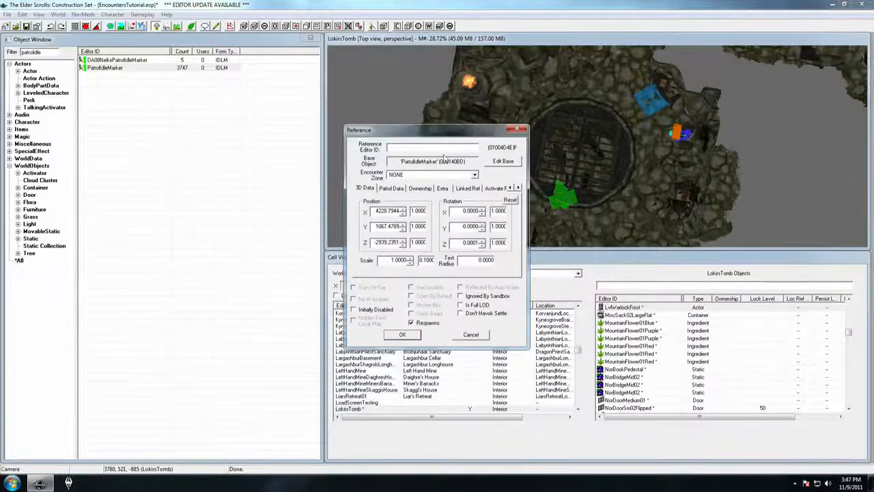
{"action": "left_click", "coordinate": [397, 188]}
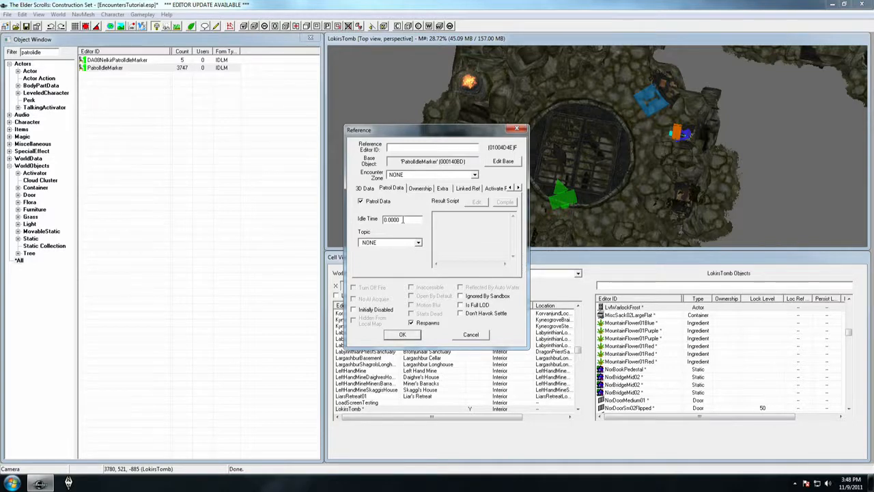
{"action": "double_click", "coordinate": [403, 219]}
{"action": "type", "text": "13"}
- Link the PatrolIdleMarker across the trapdoor to the NorThroneShadow throne, with keyword NONE
{"action": "left_click", "coordinate": [468, 189]}
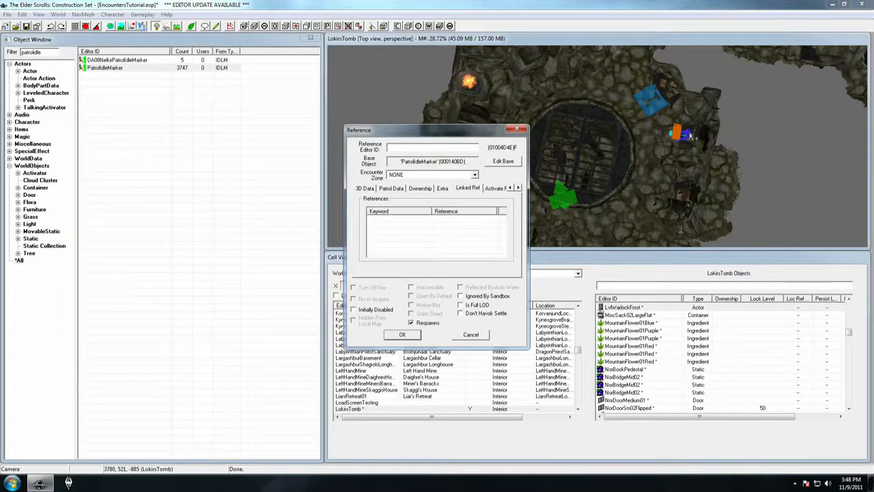
{"action": "double_click", "coordinate": [418, 235]}
{"action": "left_click", "coordinate": [407, 162]}
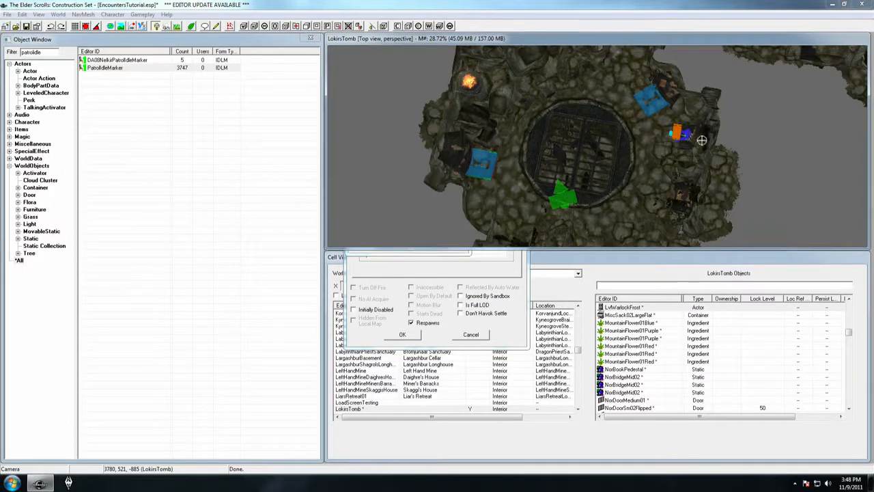
{"action": "left_click", "coordinate": [677, 130]}
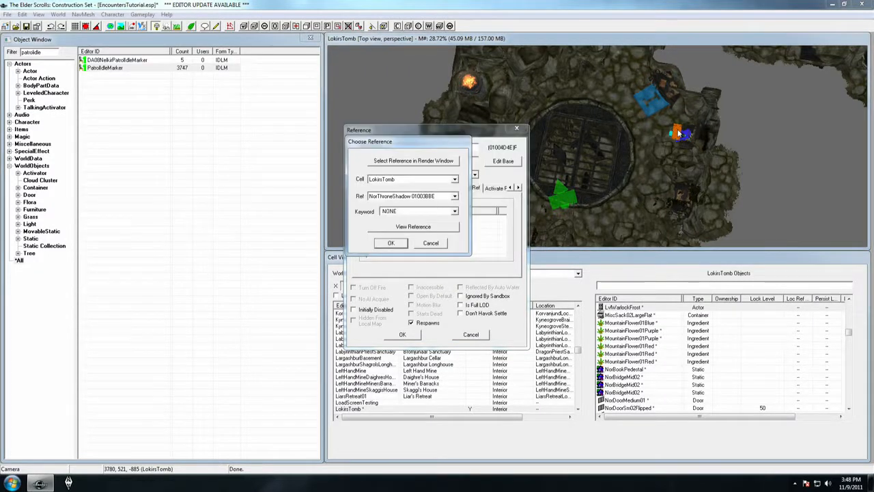
{"action": "left_click", "coordinate": [384, 243]}
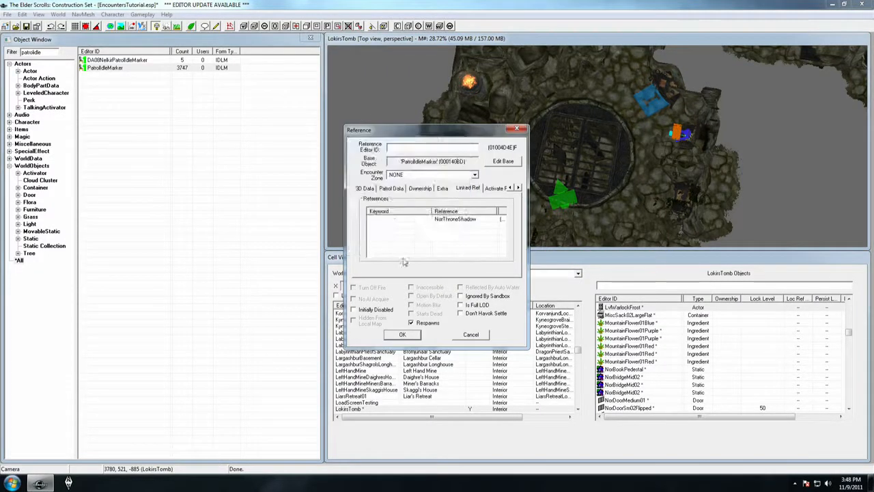
{"action": "left_click", "coordinate": [403, 334]}
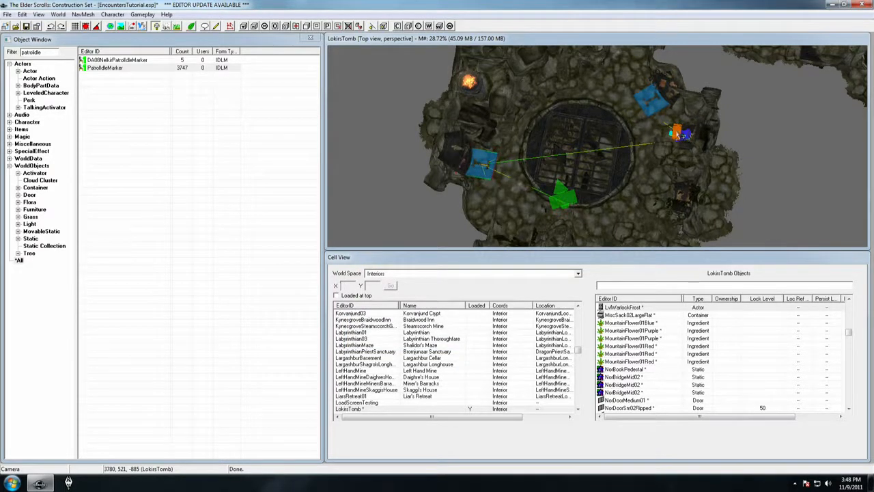
- Enable patrol data on the NorThroneShadow throne and set its idle time to 13
{"action": "double_click", "coordinate": [677, 133]}
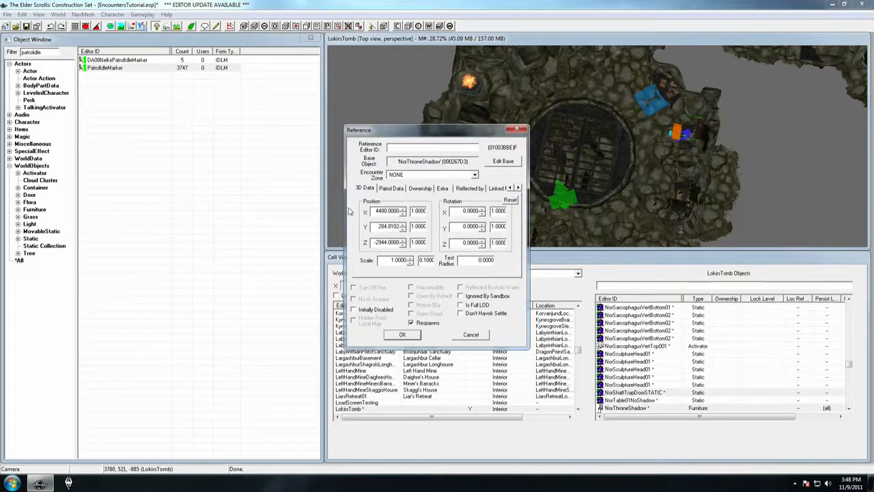
{"action": "left_click", "coordinate": [391, 188]}
{"action": "left_click", "coordinate": [378, 201]}
{"action": "double_click", "coordinate": [393, 219]}
{"action": "type", "text": "13"}
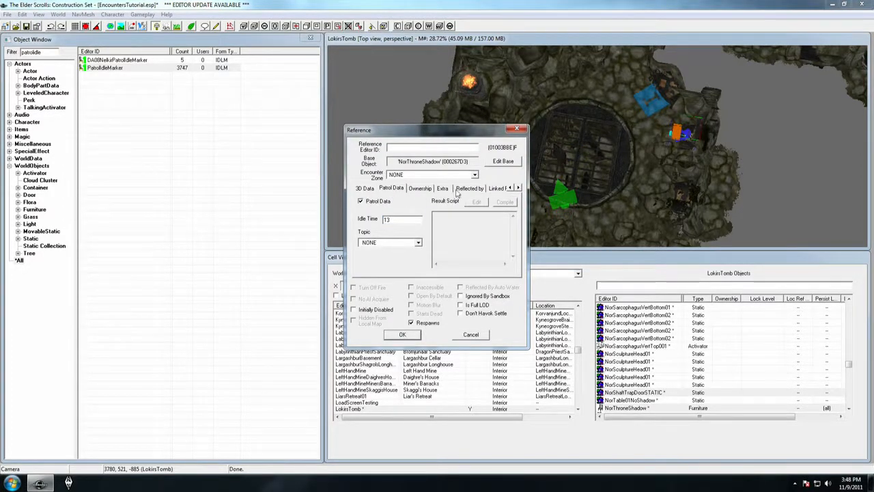
- Link the NorThroneShadow throne to the PatrolIdleMarker beside it, with keyword NONE
{"action": "left_click", "coordinate": [498, 189]}
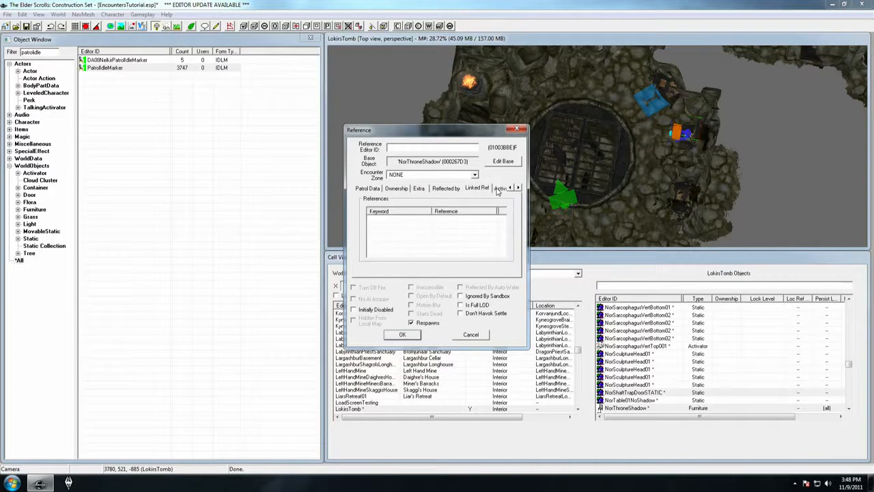
{"action": "double_click", "coordinate": [412, 237]}
{"action": "left_click", "coordinate": [440, 161]}
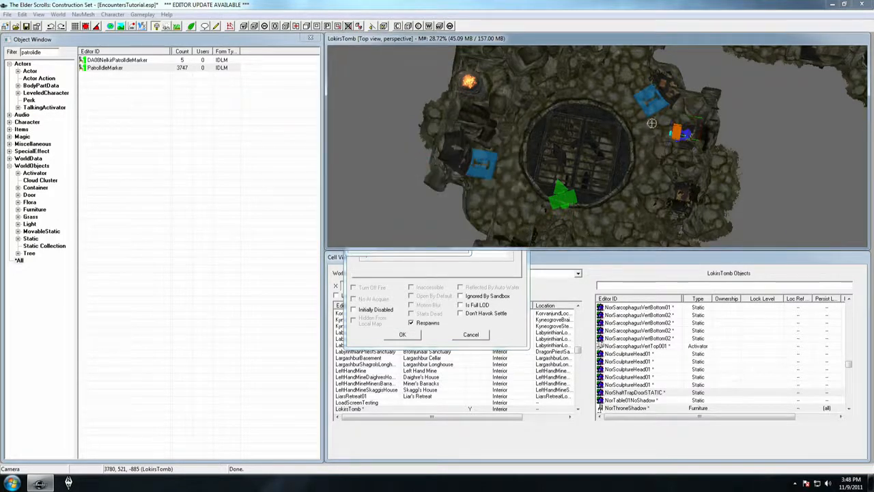
{"action": "left_click", "coordinate": [654, 108]}
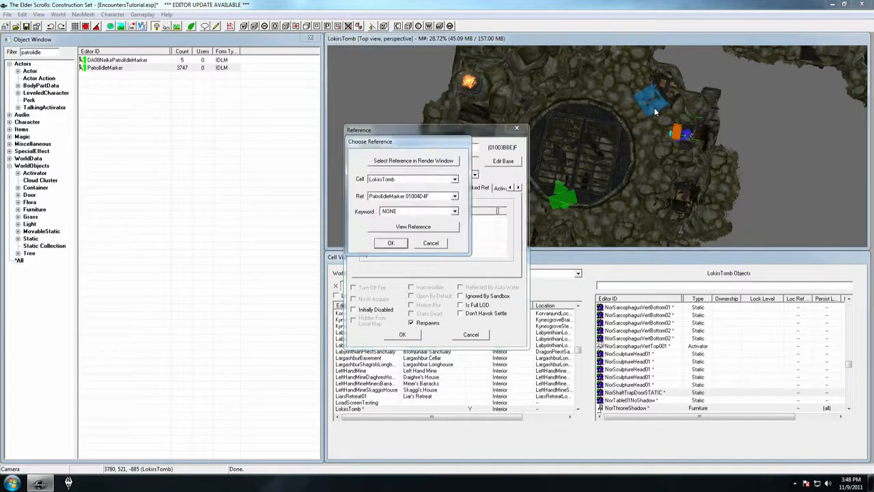
{"action": "left_click", "coordinate": [390, 244]}
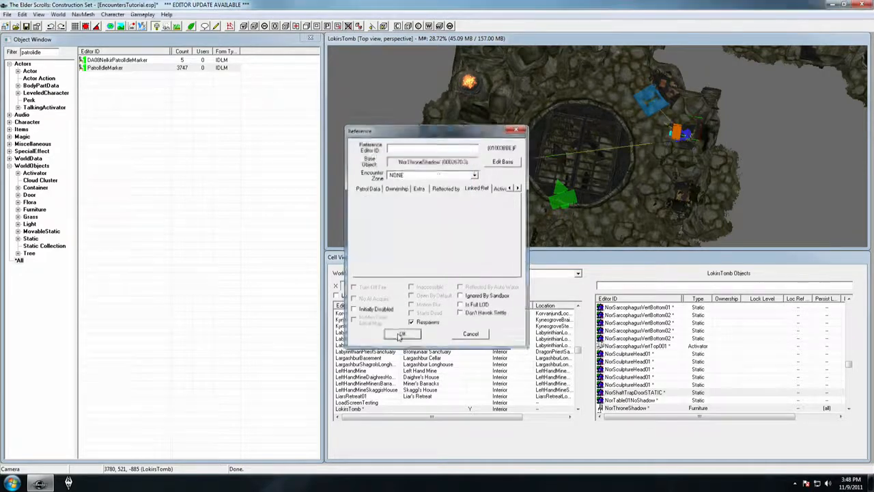
{"action": "left_click", "coordinate": [403, 334]}
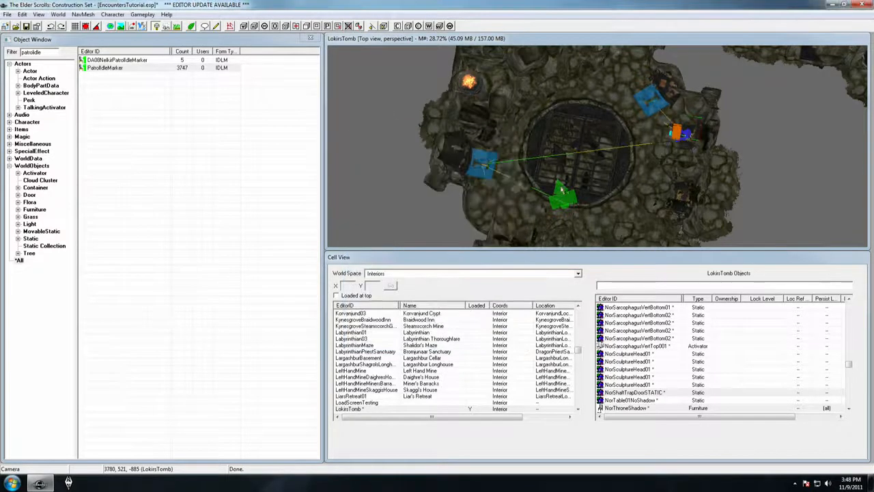
- Set the patrol idle time of the PatrolIdleMarker beside the throne to 10
{"action": "double_click", "coordinate": [658, 108]}
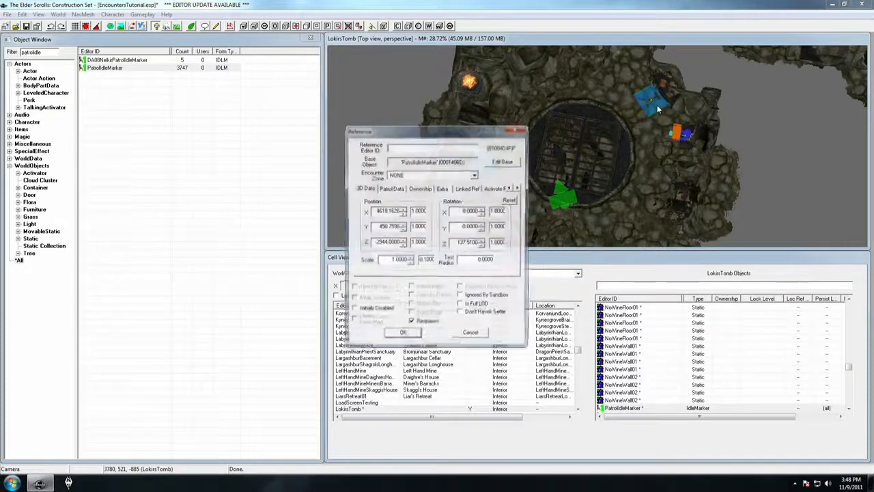
{"action": "left_click", "coordinate": [392, 188]}
{"action": "double_click", "coordinate": [406, 220]}
{"action": "type", "text": "10"}
{"action": "left_click", "coordinate": [406, 334]}
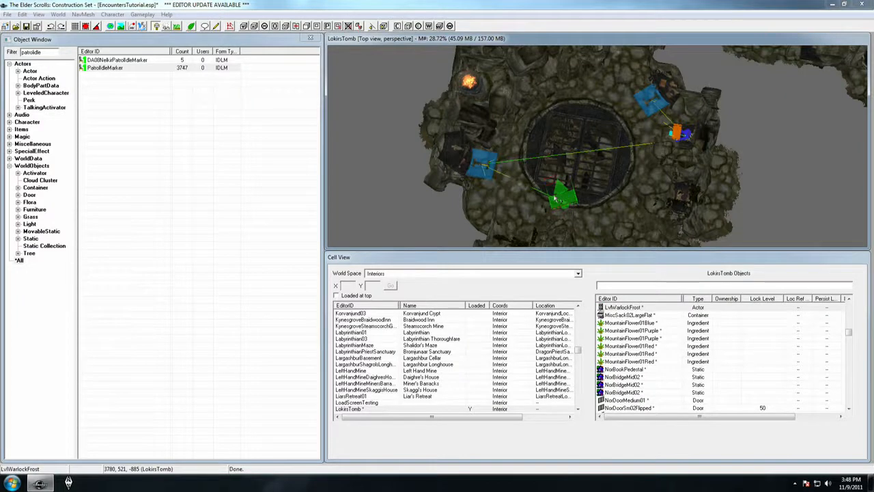
- Examine the linked patrol route from the PatrolIdleMarker across the trapdoor, through the throne, to the PatrolIdleMarker beside it
{"action": "left_click", "coordinate": [480, 167]}
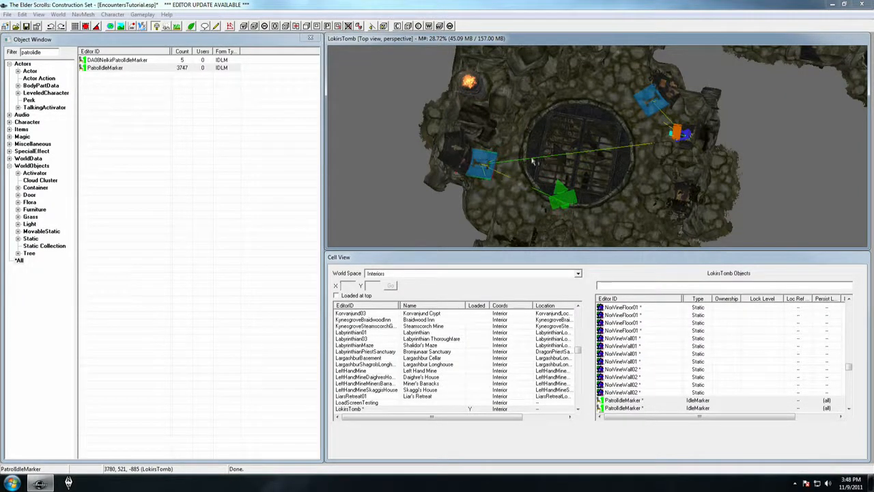
{"action": "left_click", "coordinate": [680, 134]}
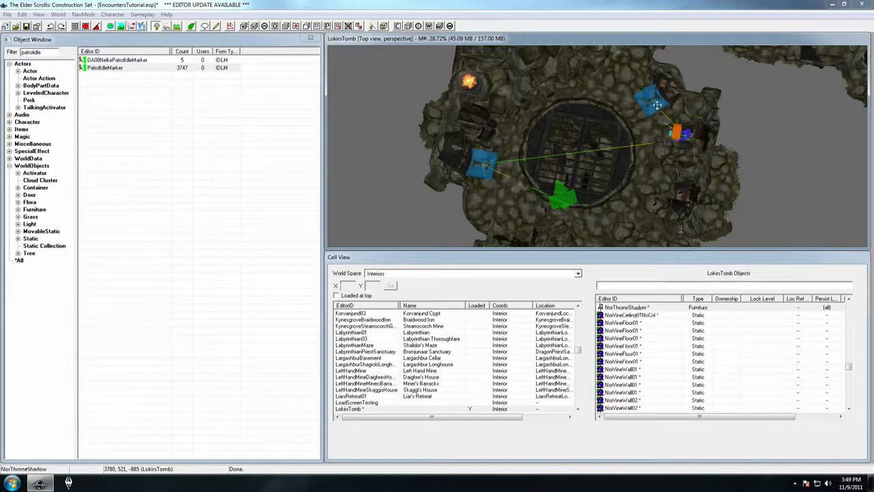
{"action": "left_click", "coordinate": [658, 108]}
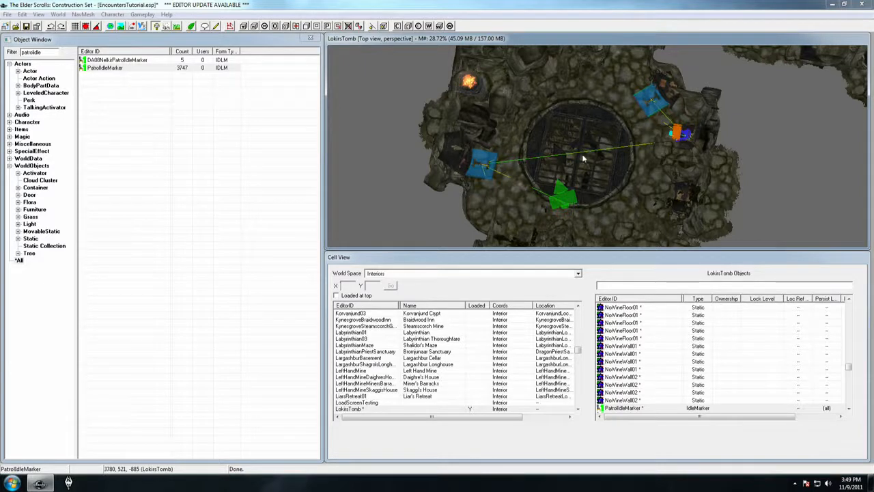
- Place an LvlWarlockNecromancer actor in front of the altar platform in the large chamber and rotate it to face the room
{"action": "middle_click_drag", "start_coordinate": [627, 146], "coordinate": [562, 184]}
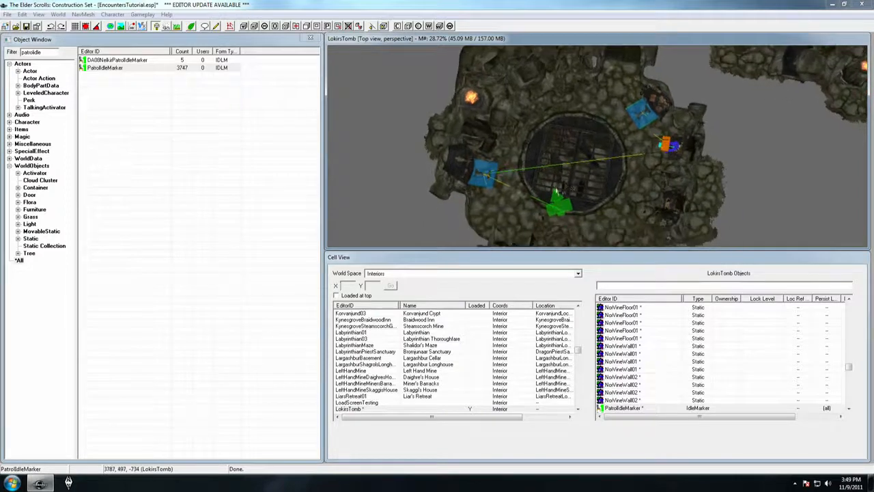
{"action": "mouse_move", "coordinate": [627, 111]}
{"action": "left_mouse_down"}
{"action": "mouse_move", "coordinate": [563, 109]}
{"action": "mouse_move", "coordinate": [626, 118]}
{"action": "left_mouse_up"}
{"action": "middle_click_drag", "start_coordinate": [633, 107], "coordinate": [609, 152]}
{"action": "left_click", "coordinate": [483, 131]}
{"action": "middle_click_drag", "start_coordinate": [483, 130], "coordinate": [638, 209], "text": "shift"}
{"action": "left_click_drag", "start_coordinate": [635, 209], "coordinate": [640, 172], "text": "shift"}
{"action": "left_click", "coordinate": [640, 172]}
{"action": "mouse_move", "coordinate": [640, 172]}
{"action": "middle_mouse_down", "text": "shift"}
{"action": "mouse_move", "coordinate": [667, 184]}
{"action": "mouse_move", "coordinate": [529, 135]}
{"action": "mouse_move", "coordinate": [633, 174]}
{"action": "mouse_move", "coordinate": [656, 195]}
{"action": "mouse_move", "coordinate": [629, 156]}
{"action": "mouse_move", "coordinate": [629, 175]}
{"action": "mouse_move", "coordinate": [639, 178]}
{"action": "mouse_move", "coordinate": [645, 164]}
{"action": "mouse_move", "coordinate": [635, 182]}
{"action": "middle_mouse_up", "text": "shift"}
{"action": "left_click", "coordinate": [632, 172]}
{"action": "scroll", "coordinate": [629, 158], "scroll_direction": "up", "scroll_amount": 5}
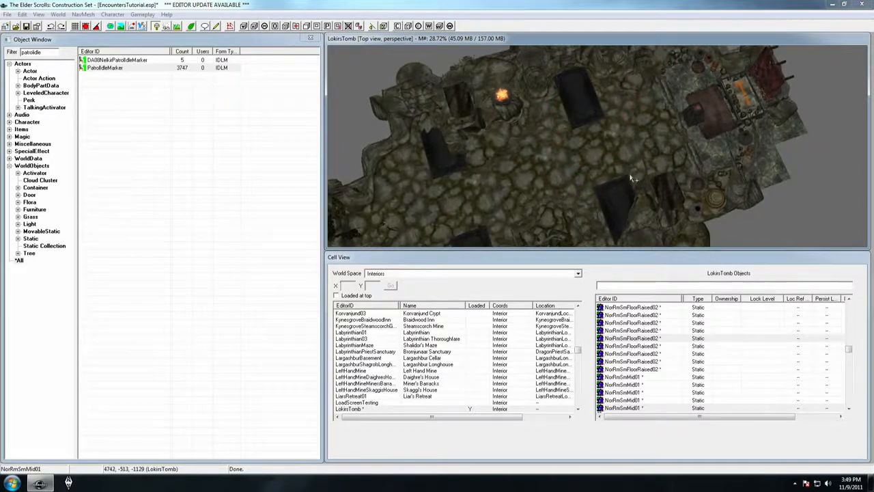
{"action": "double_click", "coordinate": [53, 51]}
{"action": "type", "text": "lvlwarlocknecro"}
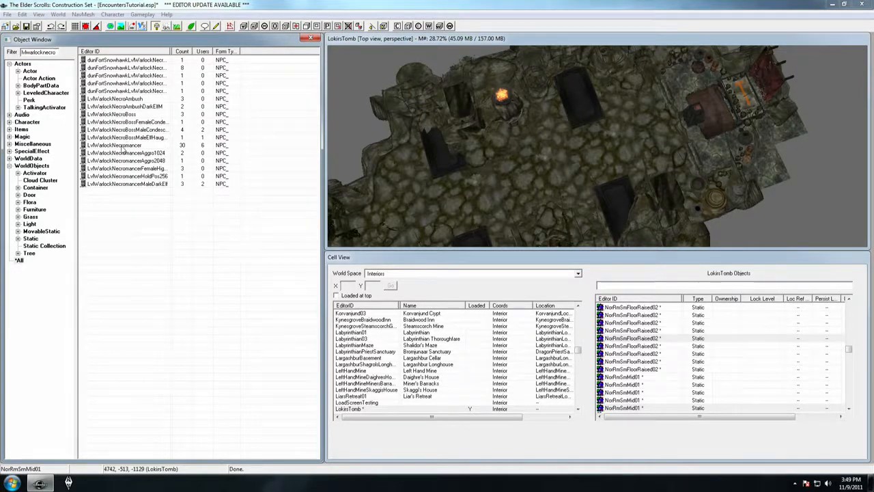
{"action": "left_click", "coordinate": [113, 146]}
{"action": "left_click_drag", "start_coordinate": [110, 148], "coordinate": [657, 144]}
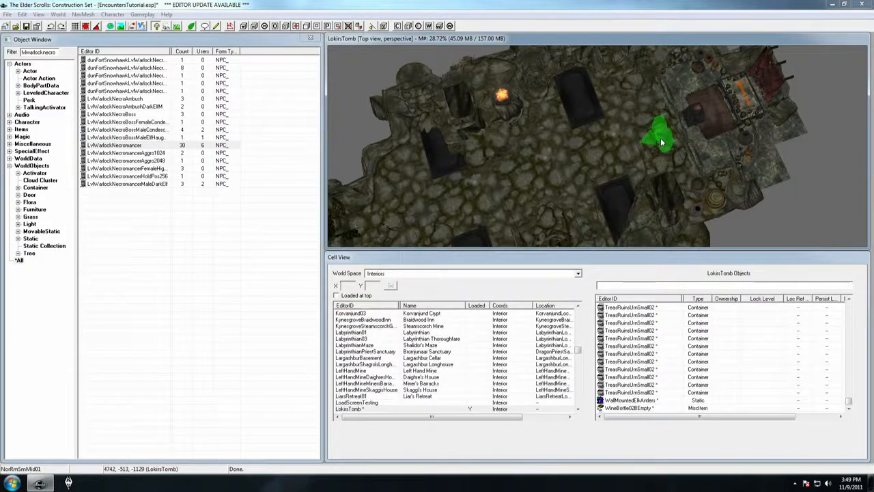
{"action": "right_click_drag", "start_coordinate": [657, 142], "coordinate": [654, 136]}
{"action": "middle_click_drag", "start_coordinate": [653, 135], "coordinate": [646, 148]}
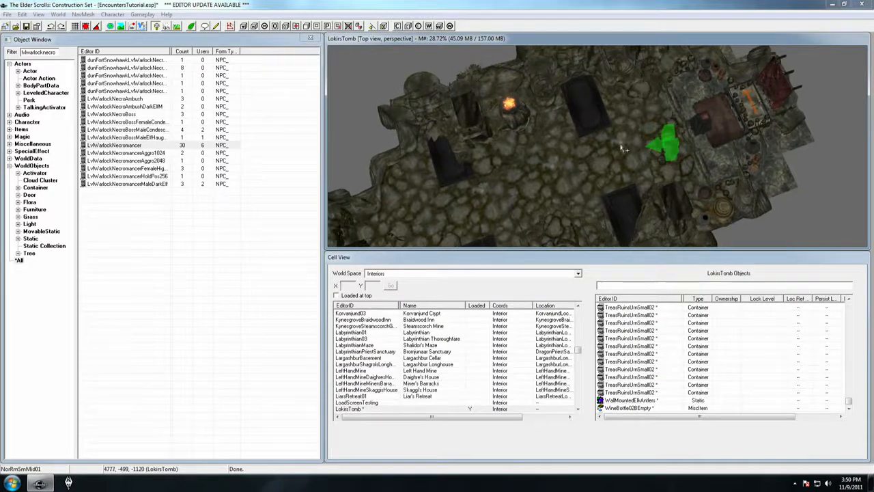
- Filter the object list for encskeleto and place an EncSkeleton01Missile on the altar platform behind the necromancer
{"action": "double_click", "coordinate": [51, 52]}
{"action": "type", "text": "encskeleto"}
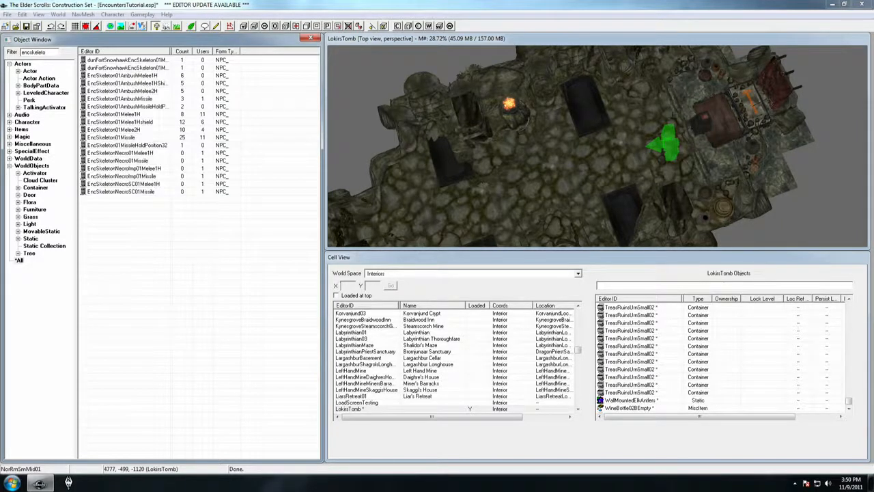
{"action": "left_click", "coordinate": [128, 114]}
{"action": "left_click", "coordinate": [135, 131]}
{"action": "left_click", "coordinate": [129, 138]}
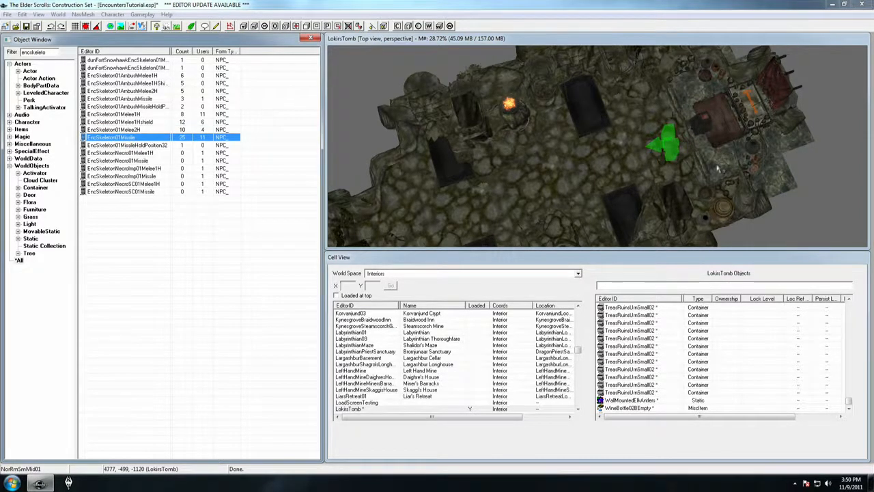
{"action": "scroll", "coordinate": [710, 165], "scroll_direction": "up", "scroll_amount": 3}
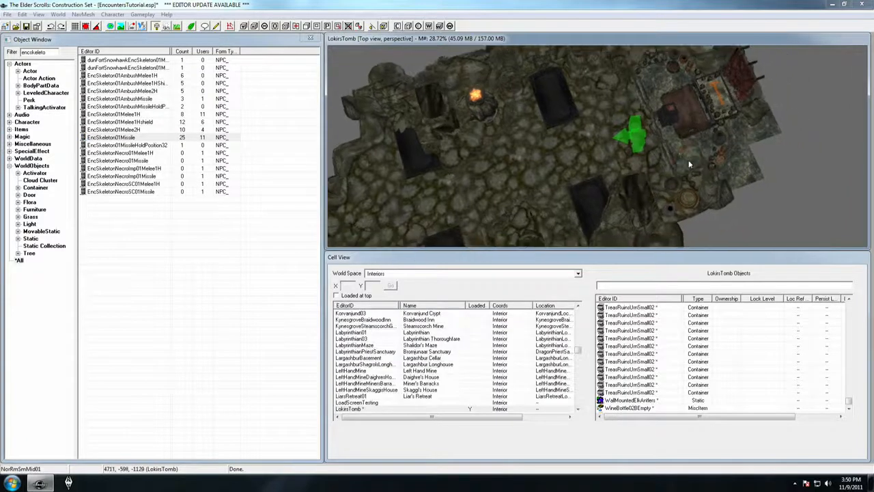
{"action": "middle_click_drag", "start_coordinate": [689, 159], "coordinate": [671, 164], "text": "shift"}
{"action": "scroll", "coordinate": [671, 164], "scroll_direction": "down", "scroll_amount": 3}
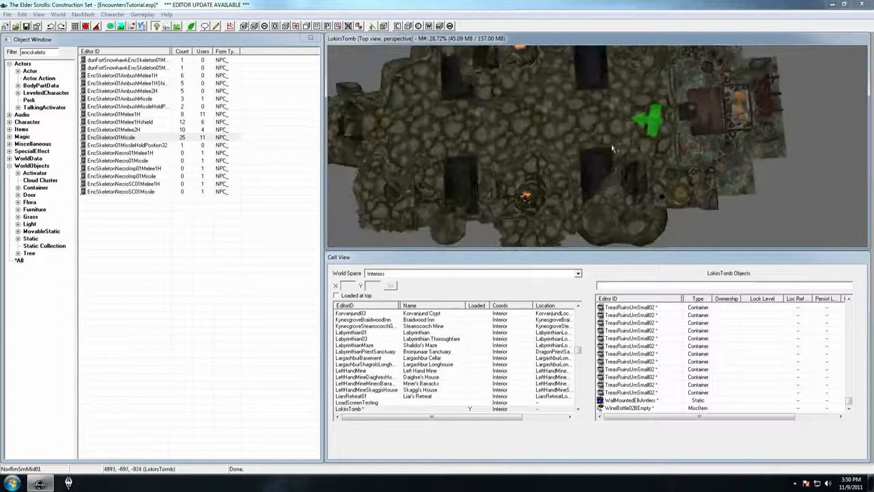
- Place a PatrolIdleMarker at the far end of the chamber from the LvlWarlockNecromancer actor, beside the dark pillar
{"action": "middle_click_drag", "start_coordinate": [608, 131], "coordinate": [614, 157]}
{"action": "scroll", "coordinate": [615, 157], "scroll_direction": "down", "scroll_amount": 2}
{"action": "left_click", "coordinate": [644, 149]}
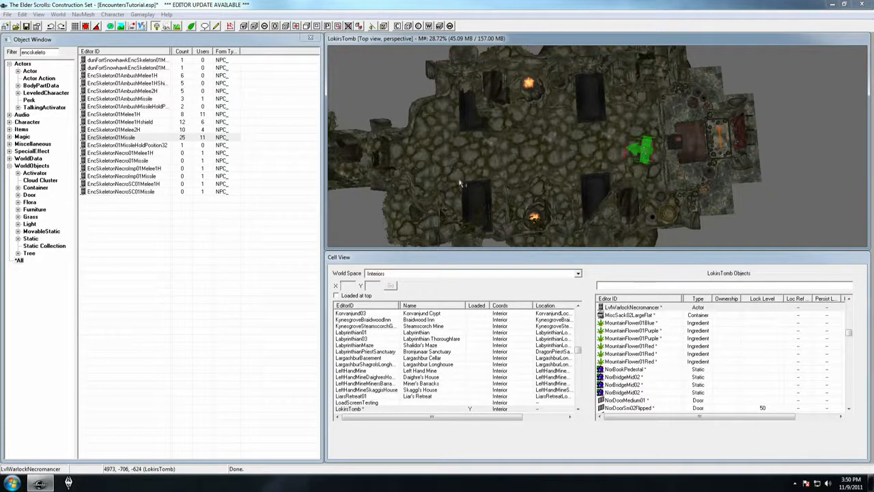
{"action": "middle_click_drag", "start_coordinate": [576, 134], "coordinate": [567, 142]}
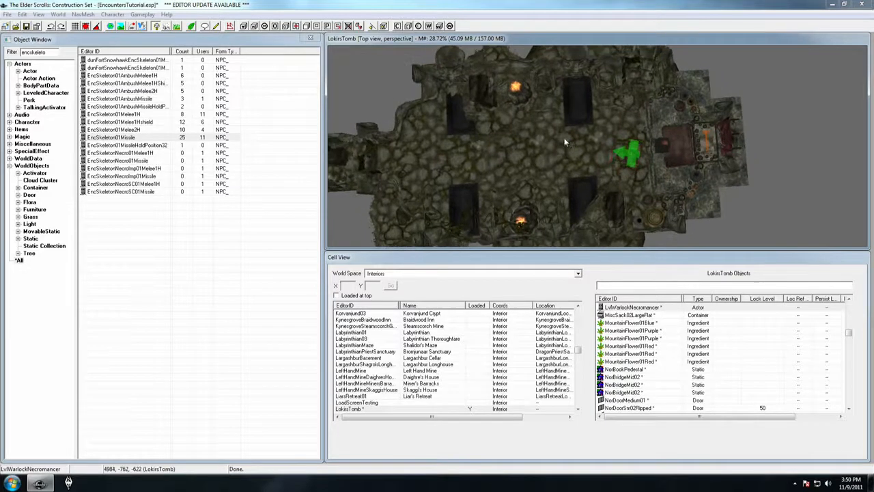
{"action": "middle_click_drag", "start_coordinate": [469, 159], "coordinate": [454, 159]}
{"action": "middle_click_drag", "start_coordinate": [538, 154], "coordinate": [525, 150]}
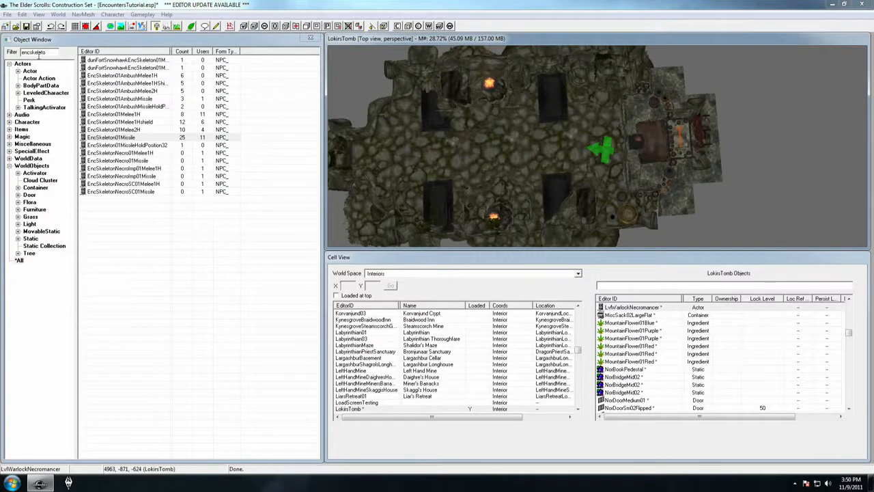
{"action": "double_click", "coordinate": [38, 54]}
{"action": "type", "text": "pul"}
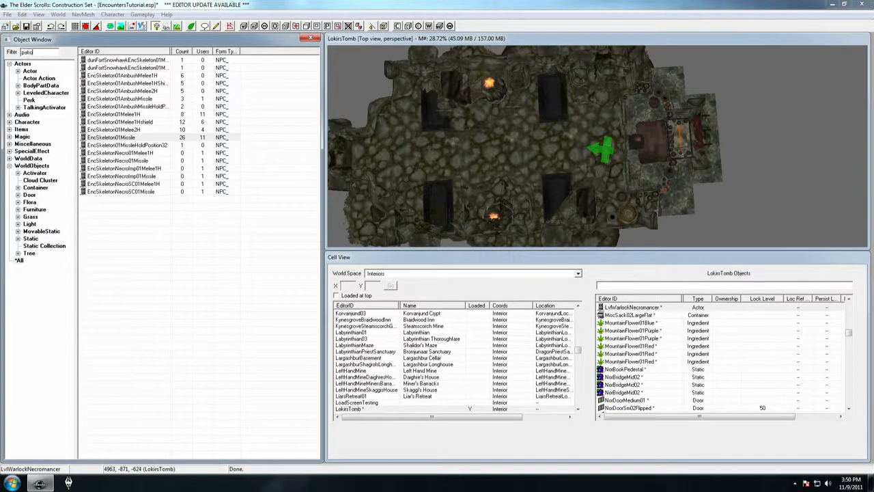
{"action": "left_click_drag", "start_coordinate": [101, 69], "coordinate": [489, 122]}
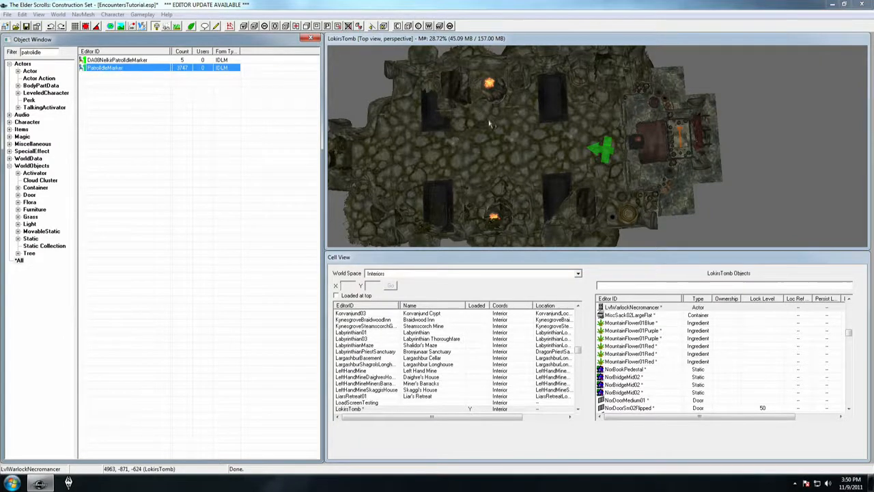
{"action": "left_click_drag", "start_coordinate": [439, 169], "coordinate": [428, 174]}
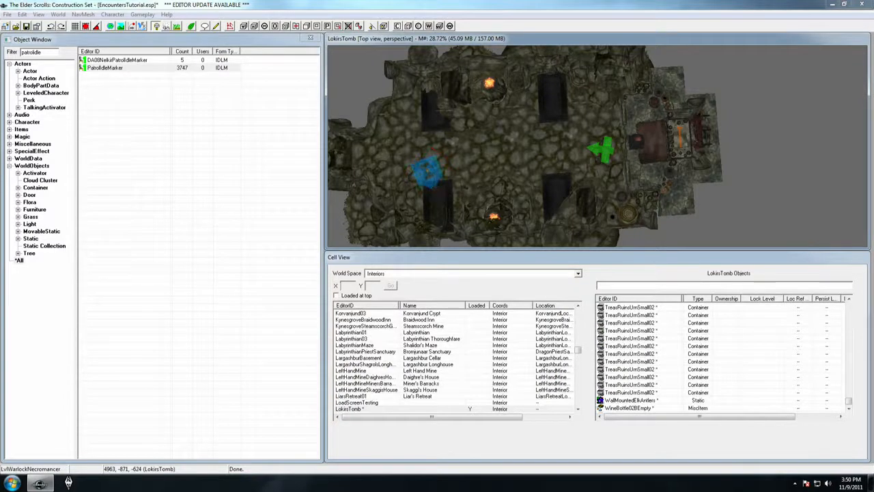
{"action": "middle_click_drag", "start_coordinate": [476, 159], "coordinate": [472, 163]}
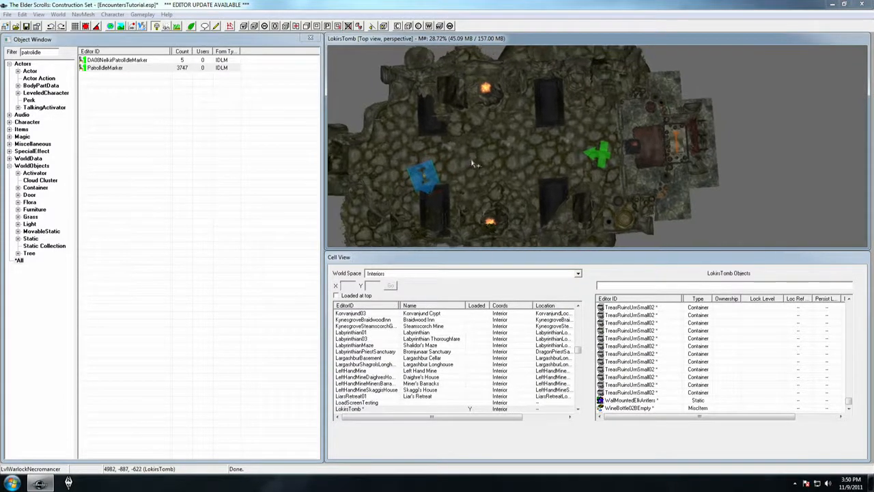
- Filter the object list for warmhands and place a WarmHandsStandIdleMarker beside the burning brazier between the dark pillars
{"action": "double_click", "coordinate": [46, 53]}
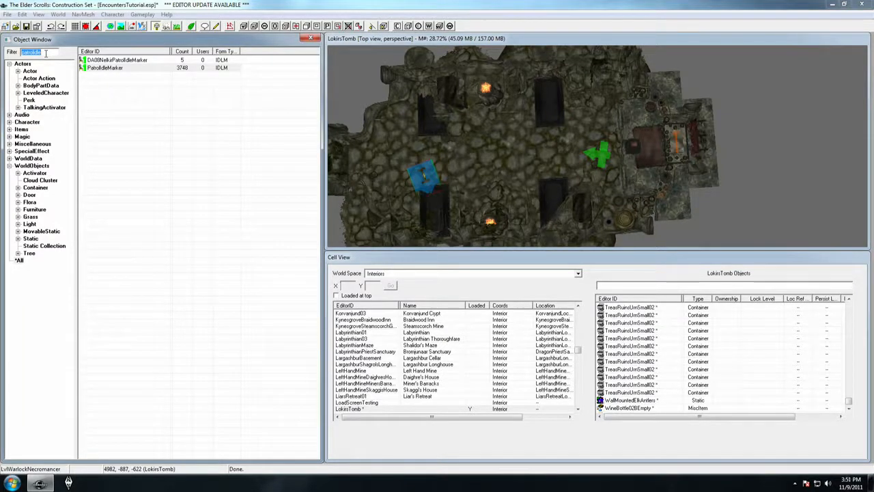
{"action": "type", "text": "walmhands"}
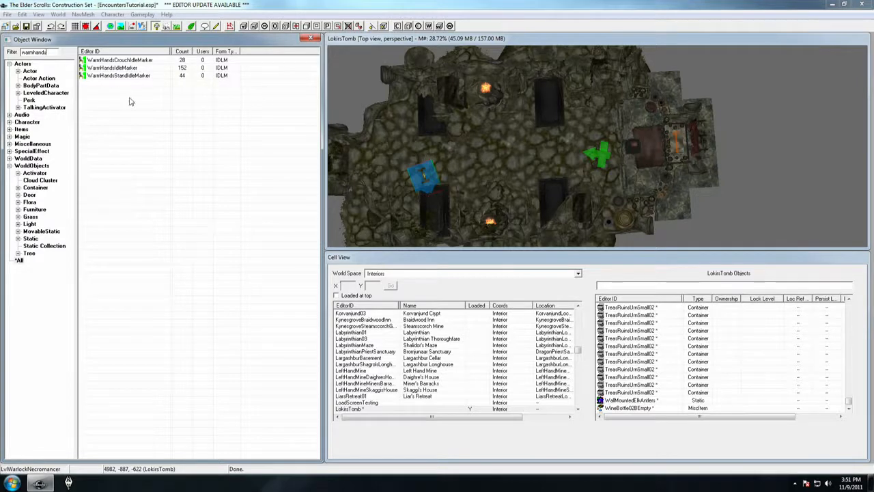
{"action": "left_click", "coordinate": [134, 76]}
{"action": "mouse_move", "coordinate": [123, 75]}
{"action": "left_mouse_down"}
{"action": "mouse_move", "coordinate": [492, 101]}
{"action": "mouse_move", "coordinate": [510, 120]}
{"action": "left_mouse_up"}
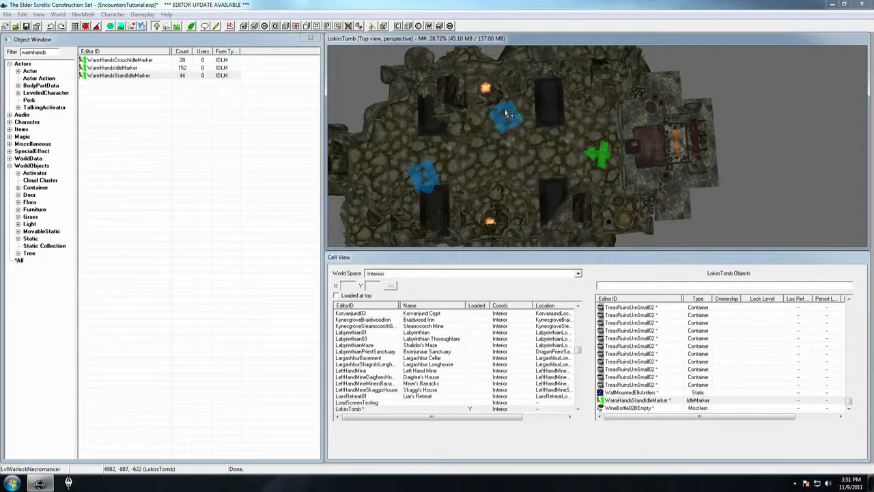
{"action": "mouse_move", "coordinate": [509, 102]}
{"action": "middle_mouse_down", "text": "shift"}
{"action": "mouse_move", "coordinate": [511, 93]}
{"action": "mouse_move", "coordinate": [524, 117]}
{"action": "mouse_move", "coordinate": [516, 101]}
{"action": "mouse_move", "coordinate": [525, 104]}
{"action": "mouse_move", "coordinate": [523, 84]}
{"action": "mouse_move", "coordinate": [527, 94]}
{"action": "mouse_move", "coordinate": [546, 90]}
{"action": "middle_mouse_up", "text": "shift"}
{"action": "scroll", "coordinate": [519, 115], "scroll_direction": "up", "scroll_amount": 5}
{"action": "scroll", "coordinate": [517, 100], "scroll_direction": "down", "scroll_amount": 2}
{"action": "scroll", "coordinate": [546, 89], "scroll_direction": "down", "scroll_amount": 6}
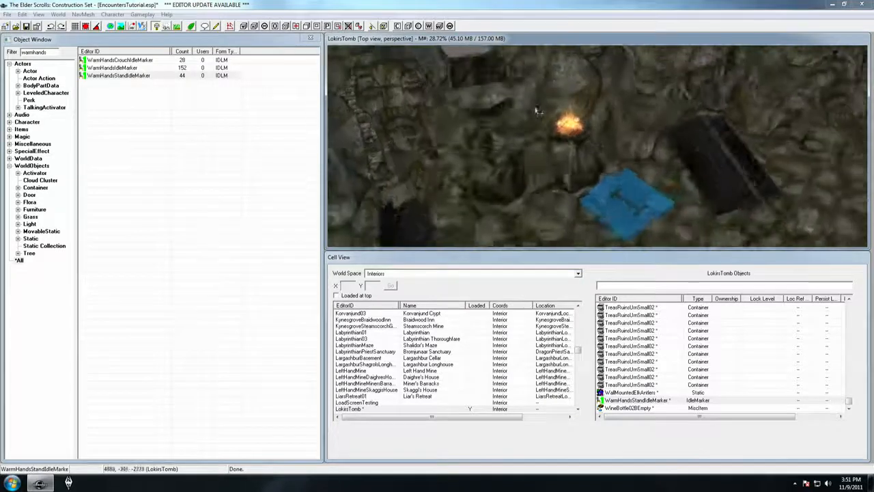
{"action": "mouse_move", "coordinate": [543, 156]}
{"action": "middle_mouse_down"}
{"action": "mouse_move", "coordinate": [530, 147]}
{"action": "mouse_move", "coordinate": [572, 139]}
{"action": "middle_mouse_up"}
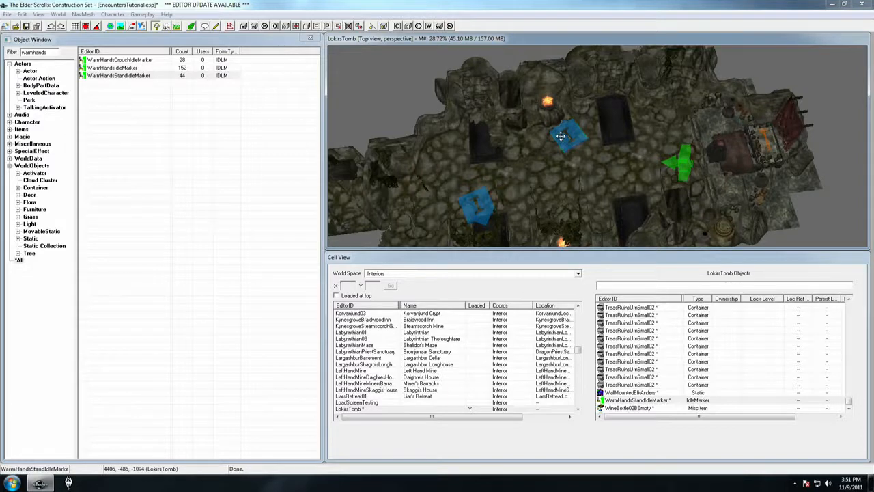
{"action": "scroll", "coordinate": [563, 139], "scroll_direction": "down", "scroll_amount": 2}
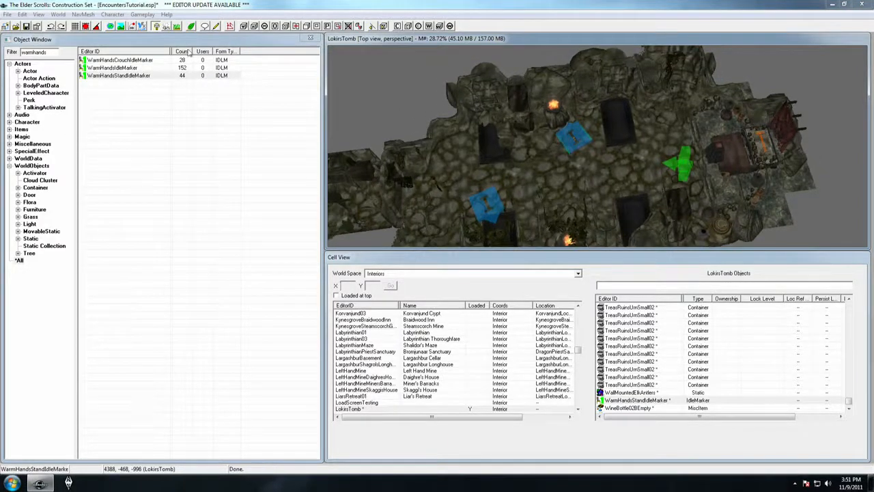
- Compare the crouching, general and standing variants of the WarmHands idle markers in the object list
{"action": "left_click", "coordinate": [116, 61]}
{"action": "left_click", "coordinate": [120, 69]}
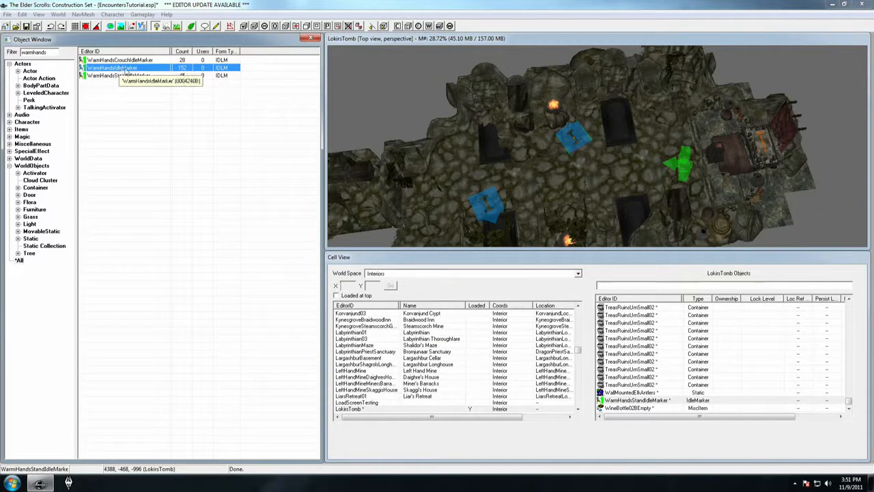
{"action": "left_click", "coordinate": [131, 61]}
{"action": "left_click", "coordinate": [133, 75]}
{"action": "left_click", "coordinate": [129, 69]}
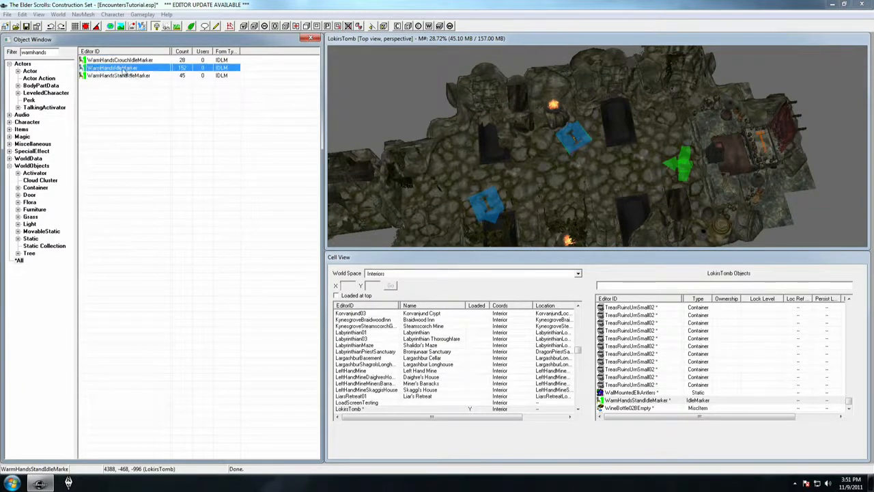
{"action": "mouse_move", "coordinate": [410, 109]}
{"action": "middle_mouse_down", "text": "shift"}
{"action": "mouse_move", "coordinate": [560, 122]}
{"action": "mouse_move", "coordinate": [595, 134]}
{"action": "mouse_move", "coordinate": [578, 141]}
{"action": "middle_mouse_up", "text": "shift"}
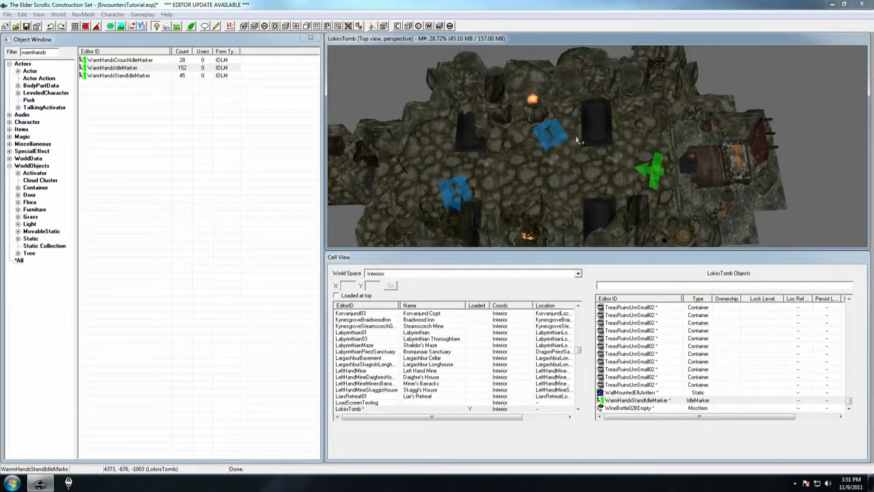
- Filter the object list for searchingtable and place a SearchingTableIdleMarker on the platform in front of the altar table
{"action": "left_click_drag", "start_coordinate": [48, 55], "coordinate": [20, 54]}
{"action": "key", "text": "BackSpace"}
{"action": "type", "text": "searchingtable"}
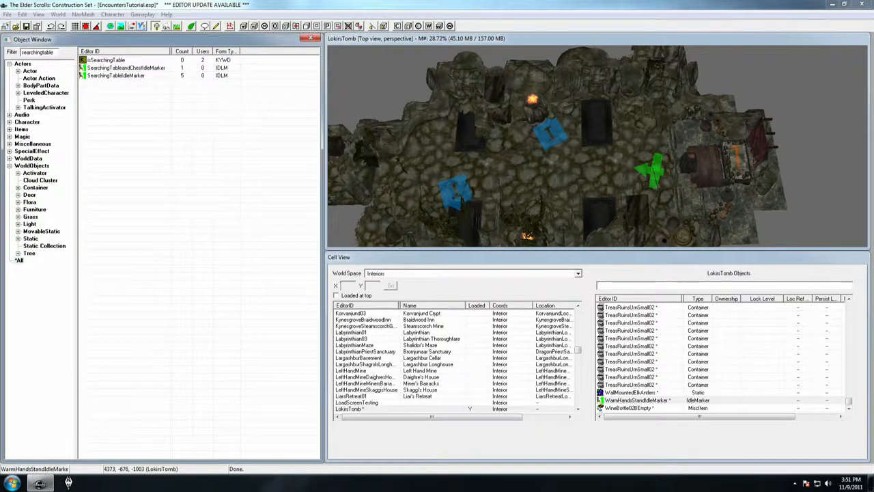
{"action": "left_click", "coordinate": [115, 76]}
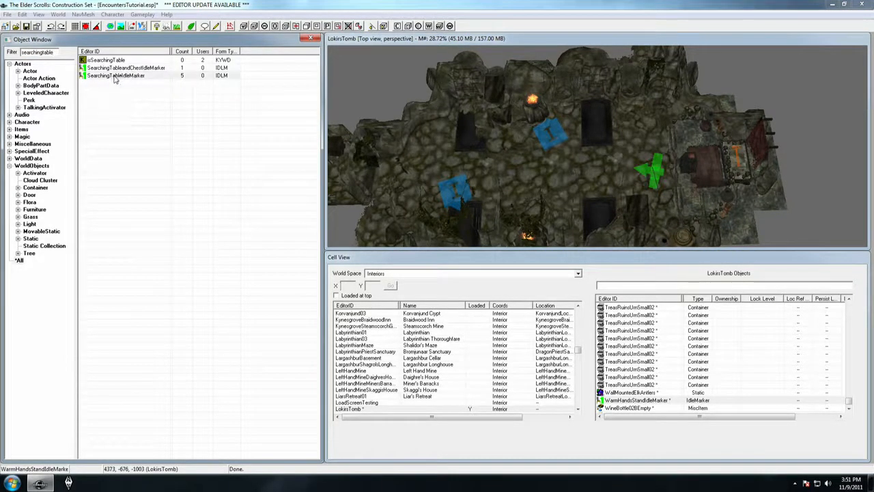
{"action": "left_click_drag", "start_coordinate": [637, 147], "coordinate": [705, 168]}
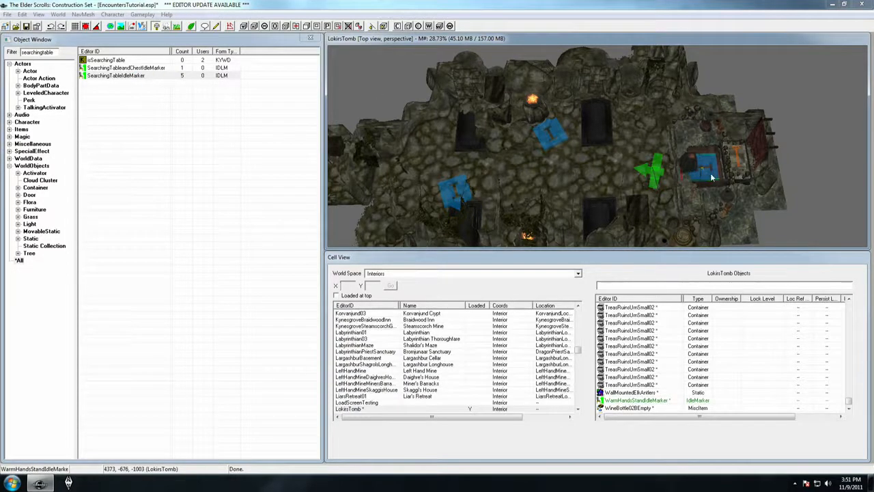
{"action": "mouse_move", "coordinate": [705, 166]}
{"action": "middle_mouse_down", "text": "shift"}
{"action": "mouse_move", "coordinate": [712, 191]}
{"action": "mouse_move", "coordinate": [716, 172]}
{"action": "middle_mouse_up", "text": "shift"}
{"action": "middle_click_drag", "start_coordinate": [606, 143], "coordinate": [632, 149]}
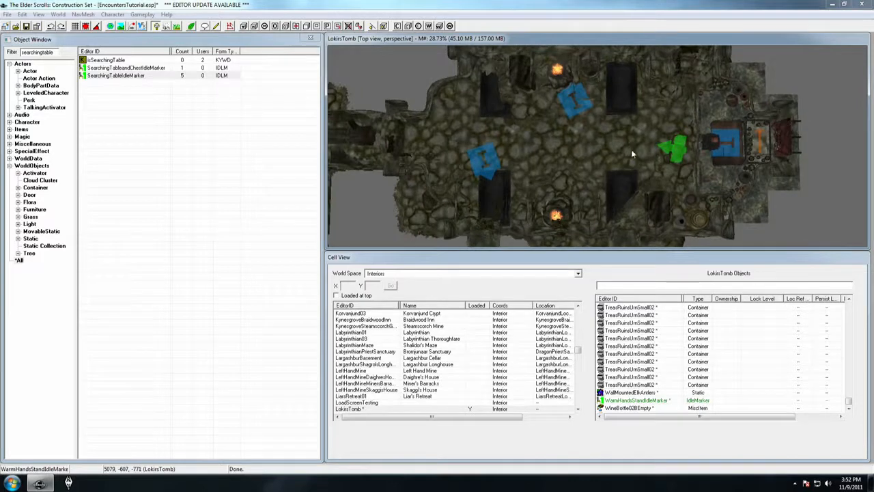
- Link the LvlWarlockNecromancer actor to the PatrolIdleMarker at the far end of the chamber
{"action": "double_click", "coordinate": [680, 150]}
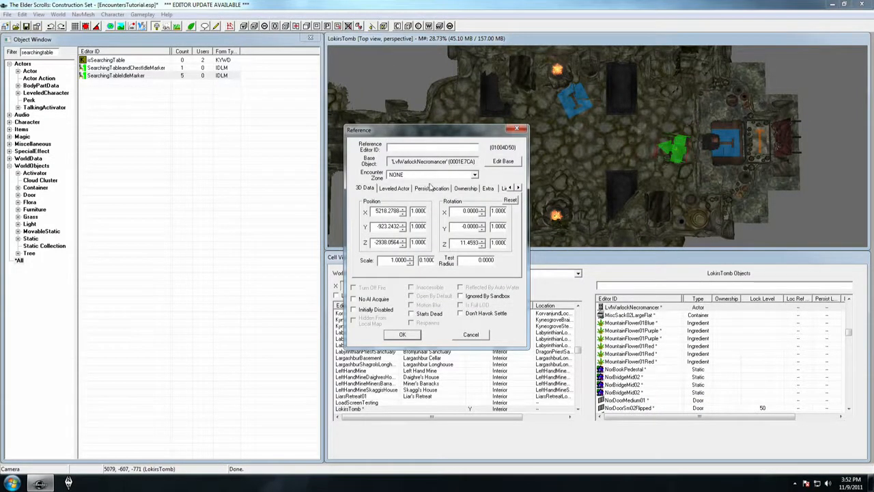
{"action": "left_click", "coordinate": [502, 188]}
{"action": "double_click", "coordinate": [425, 220]}
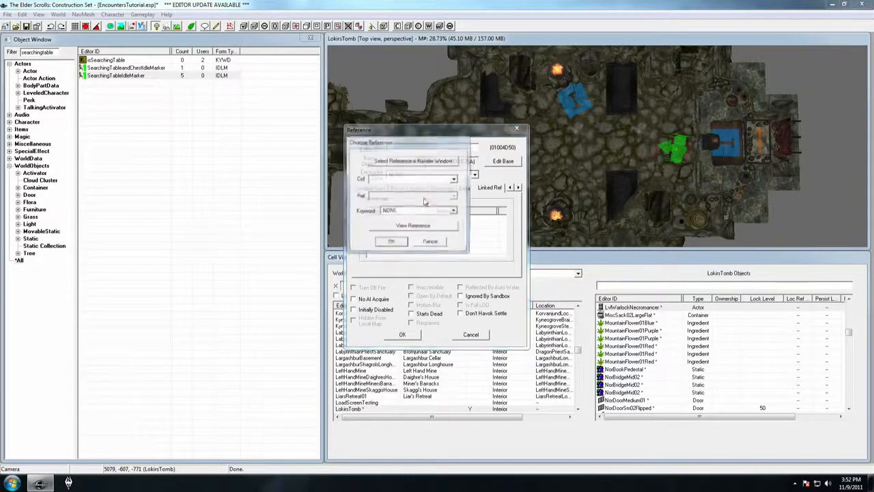
{"action": "left_click", "coordinate": [420, 161]}
{"action": "left_click", "coordinate": [493, 162]}
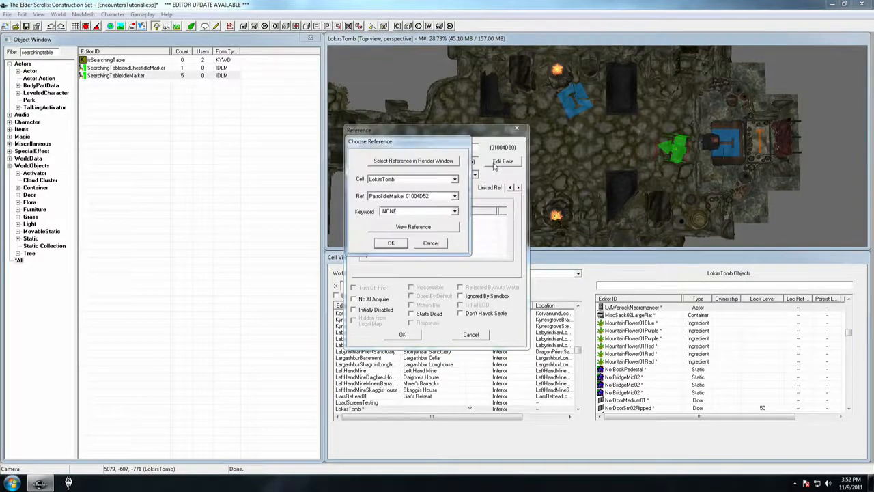
{"action": "left_click", "coordinate": [399, 244]}
{"action": "left_click", "coordinate": [402, 334]}
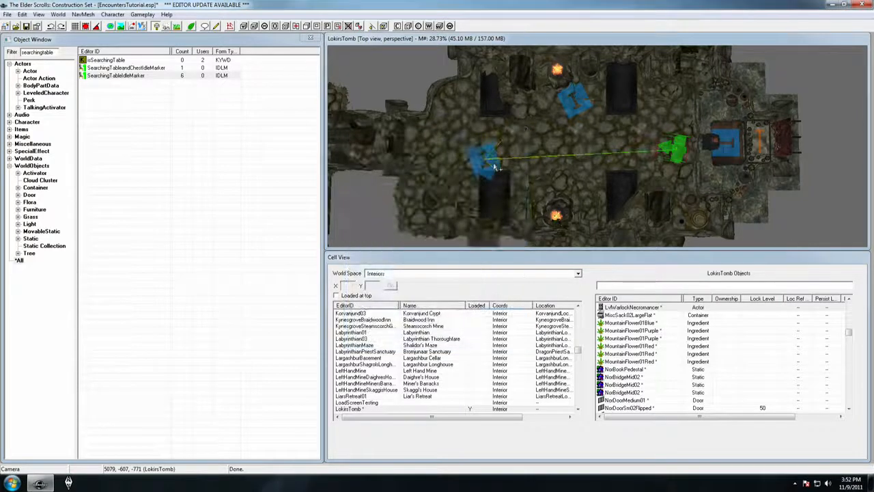
- Enable patrol data with an idle time of 13 on the PatrolIdleMarker and link it to the WarmHandsStandIdleMarker
{"action": "double_click", "coordinate": [496, 167]}
{"action": "left_click", "coordinate": [392, 189]}
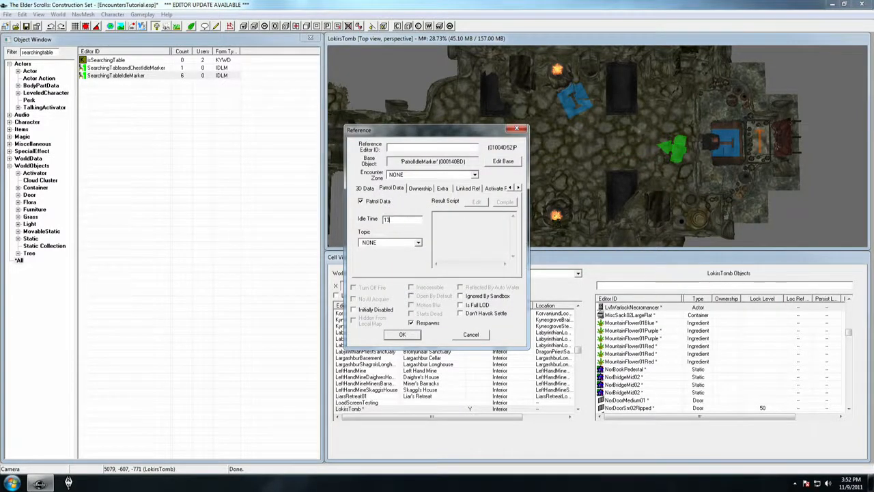
{"action": "left_click", "coordinate": [469, 190]}
{"action": "double_click", "coordinate": [411, 222]}
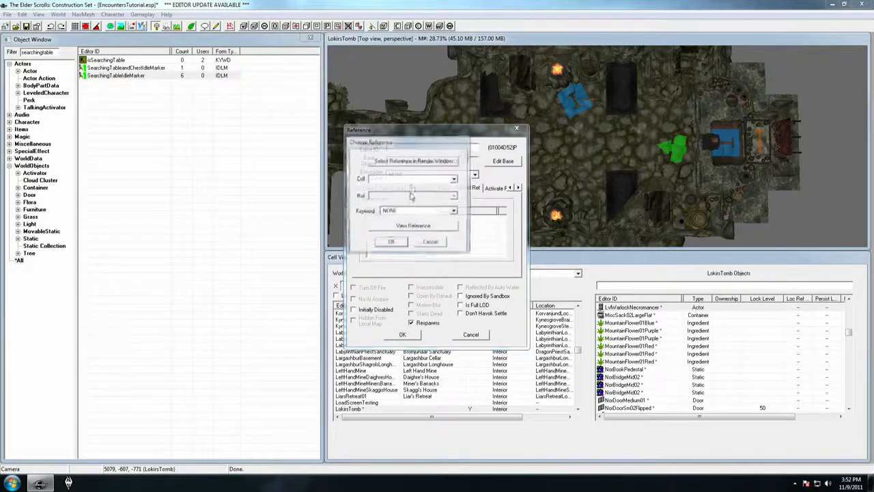
{"action": "left_click", "coordinate": [424, 164]}
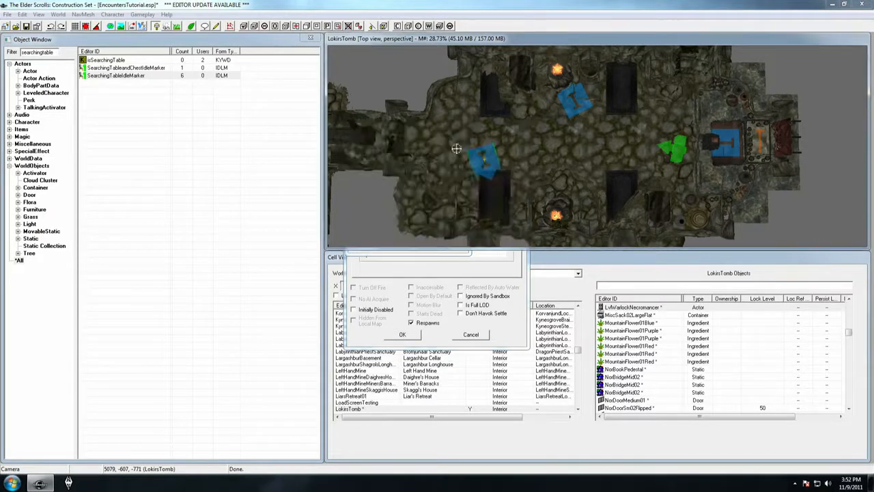
{"action": "left_click", "coordinate": [571, 103]}
{"action": "left_click", "coordinate": [391, 243]}
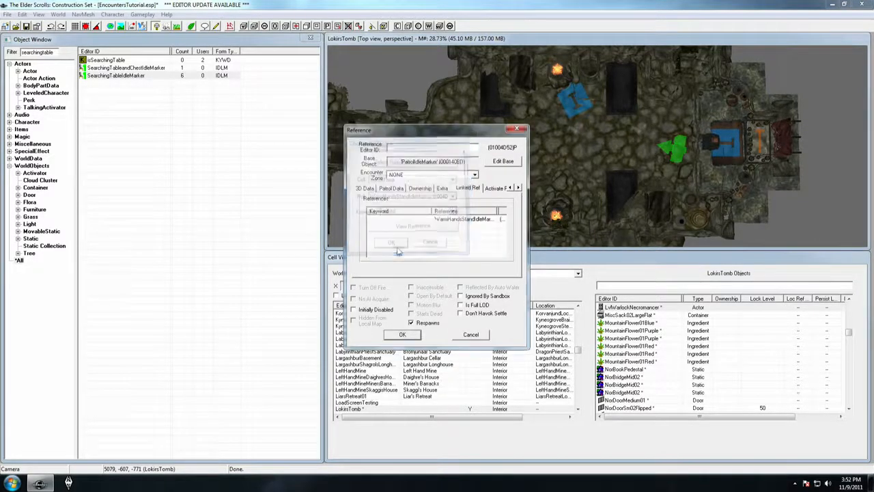
{"action": "left_click", "coordinate": [402, 334]}
- Enable patrol data with an idle time of 15 on the WarmHandsStandIdleMarker and link it to the SearchingTableIdleMarker
{"action": "double_click", "coordinate": [571, 106]}
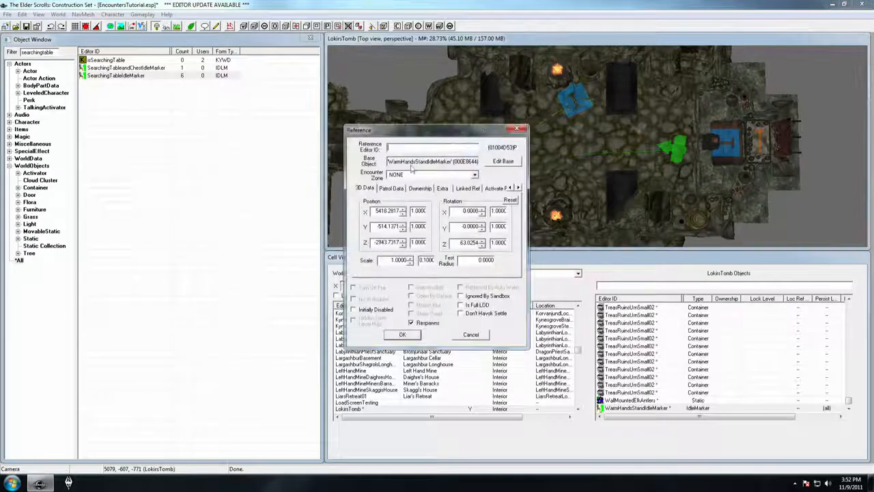
{"action": "left_click", "coordinate": [391, 188]}
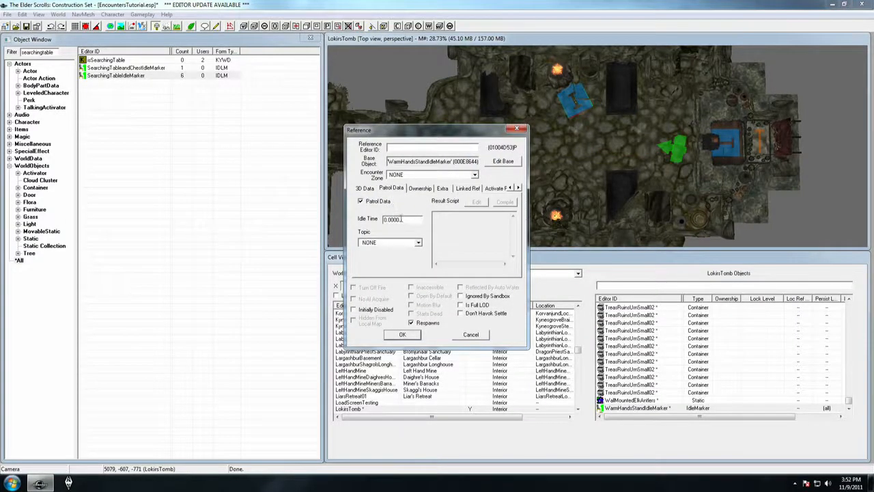
{"action": "type", "text": "15"}
{"action": "left_click", "coordinate": [470, 189]}
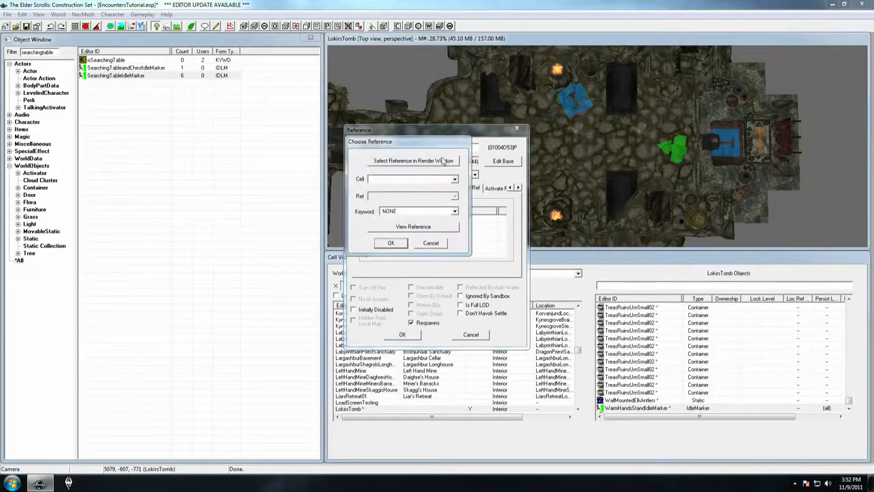
{"action": "left_click", "coordinate": [437, 162]}
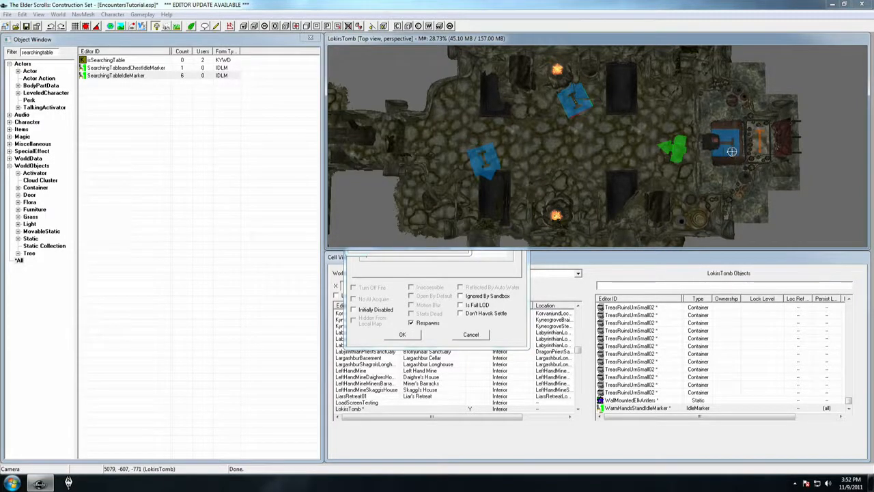
{"action": "left_click", "coordinate": [731, 151]}
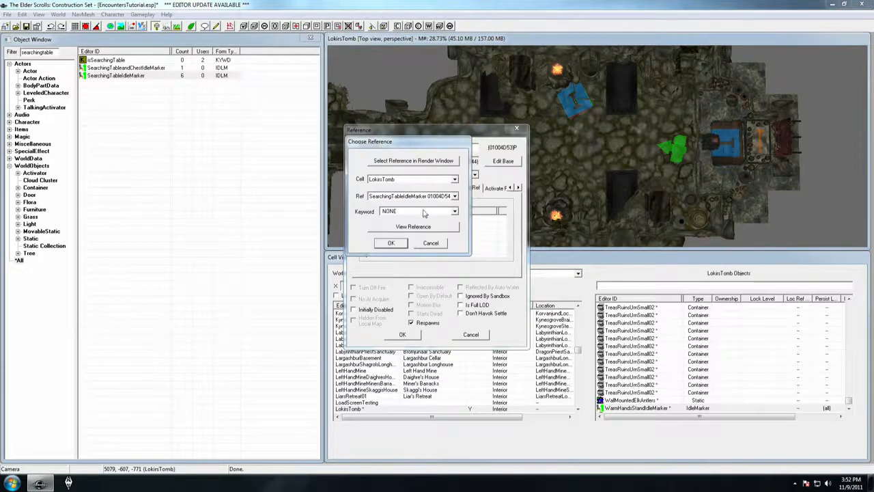
{"action": "left_click", "coordinate": [391, 244]}
{"action": "left_click", "coordinate": [403, 334]}
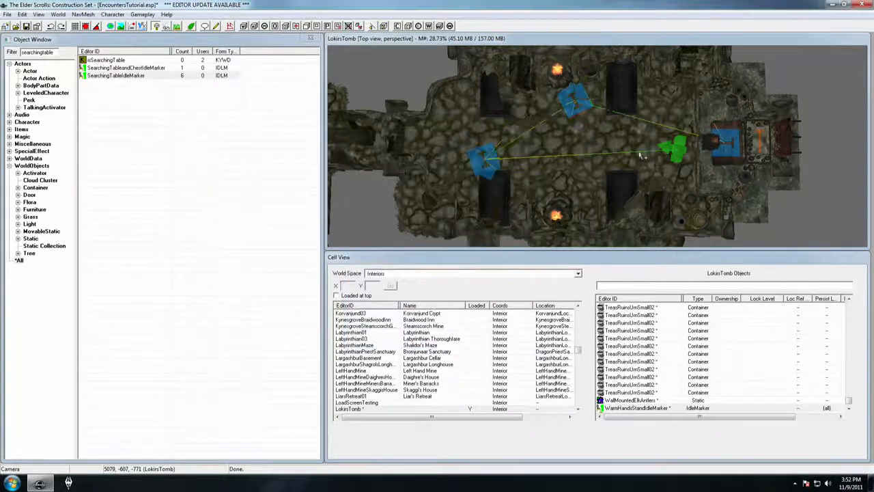
- Shift the LvlWarlockNecromancer slightly sideways in front of the platform, and enable patrol data with an idle time of 13 on the SearchingTableIdleMarker
{"action": "left_click", "coordinate": [671, 151]}
{"action": "left_click_drag", "start_coordinate": [677, 148], "coordinate": [677, 158]}
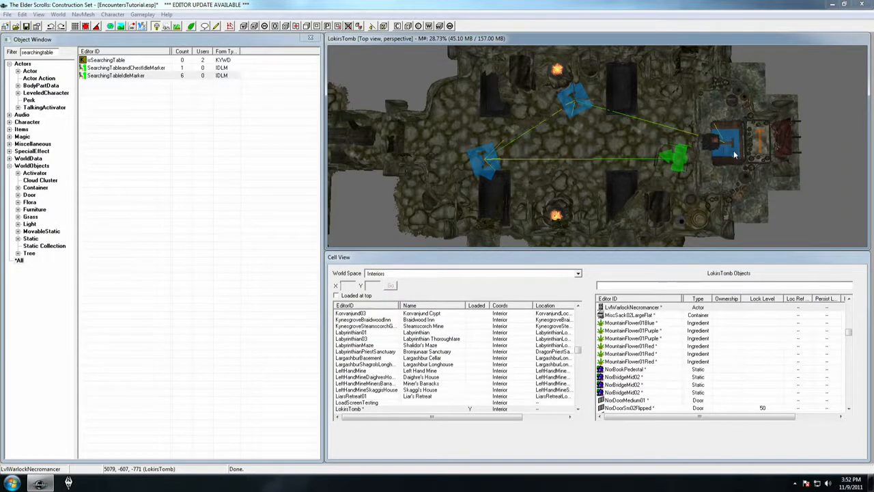
{"action": "double_click", "coordinate": [735, 155]}
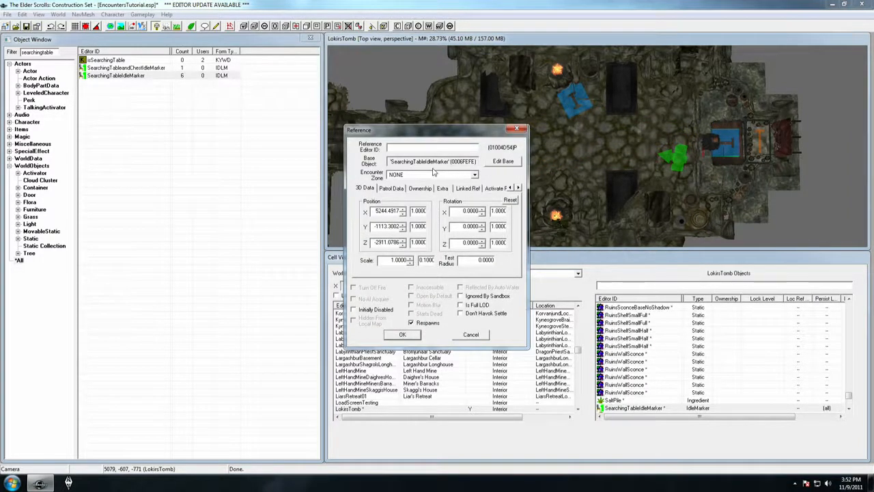
{"action": "left_click", "coordinate": [395, 189]}
{"action": "left_click", "coordinate": [383, 202]}
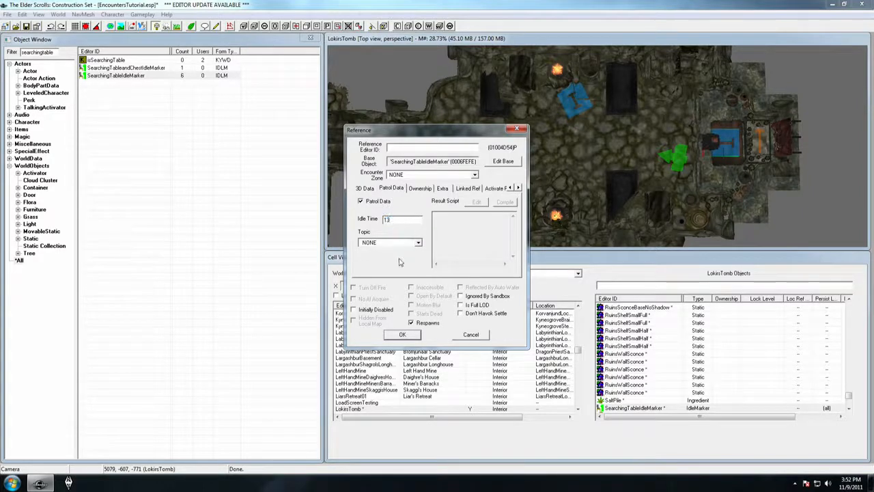
{"action": "left_click", "coordinate": [403, 335]}
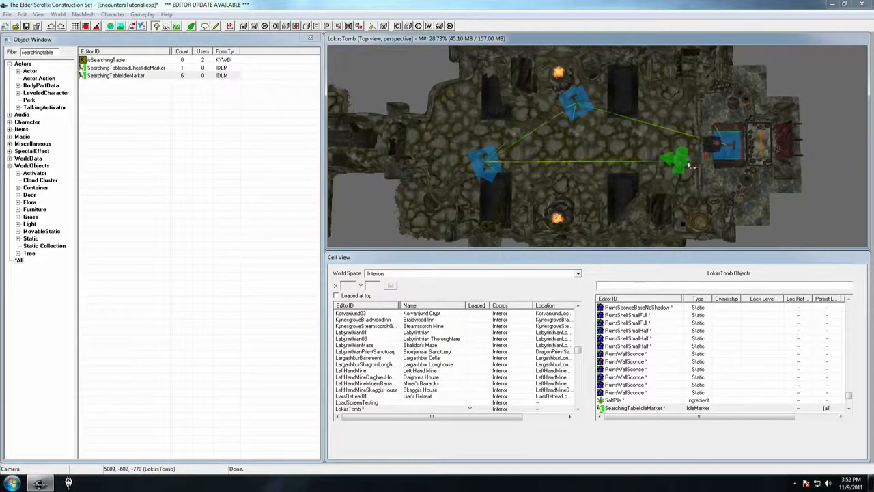
- Trace the patrol chain from the LvlWarlockNecromancer through the PatrolIdleMarker and WarmHandsStandIdleMarker to the SearchingTableIdleMarker
{"action": "left_click", "coordinate": [682, 159]}
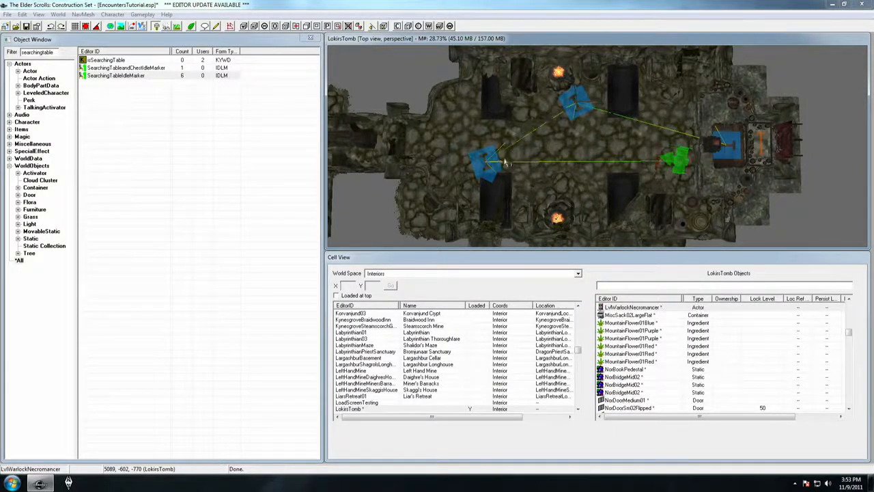
{"action": "left_click", "coordinate": [496, 163]}
{"action": "left_click", "coordinate": [572, 104]}
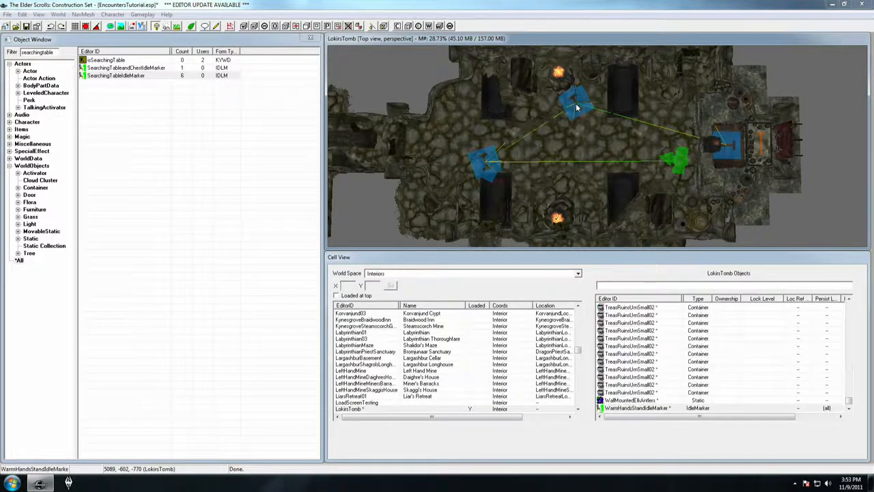
{"action": "left_click", "coordinate": [730, 152]}
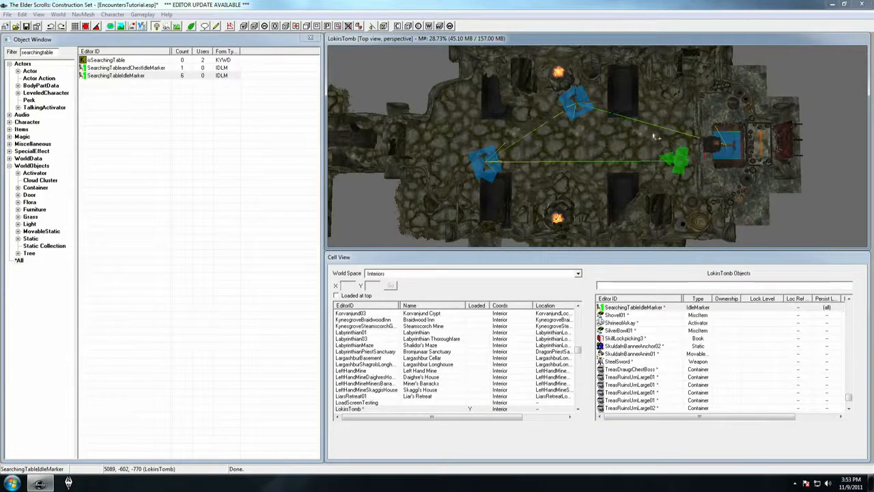
{"action": "left_click", "coordinate": [682, 161]}
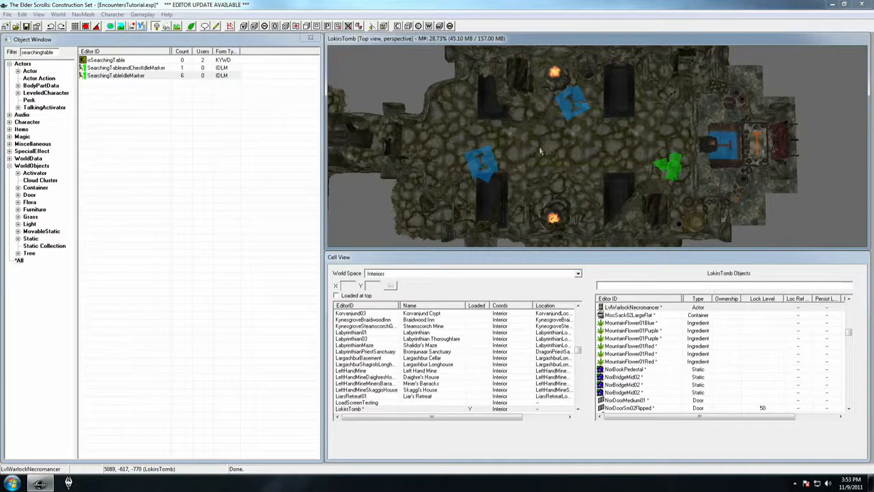
- Close the patrol loop by linking the SearchingTableIdleMarker back to the first PatrolIdleMarker in LokirsTomb
{"action": "left_click", "coordinate": [487, 159]}
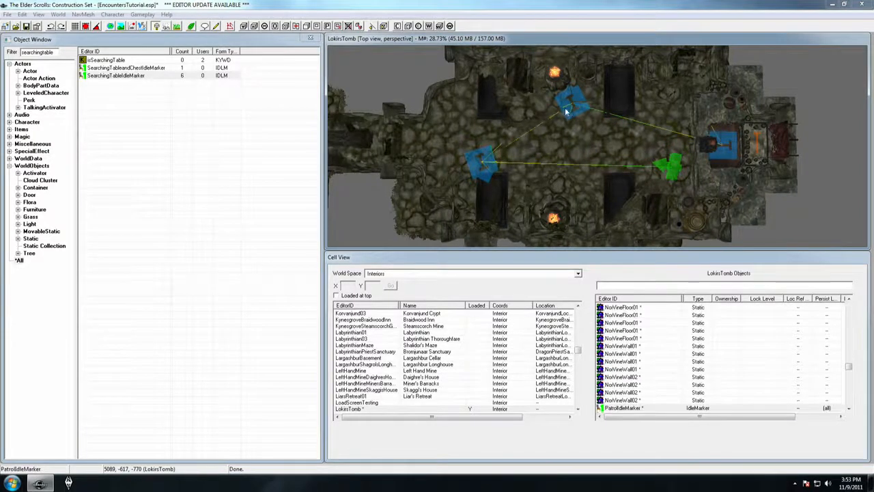
{"action": "left_click", "coordinate": [566, 111]}
{"action": "left_click", "coordinate": [718, 154]}
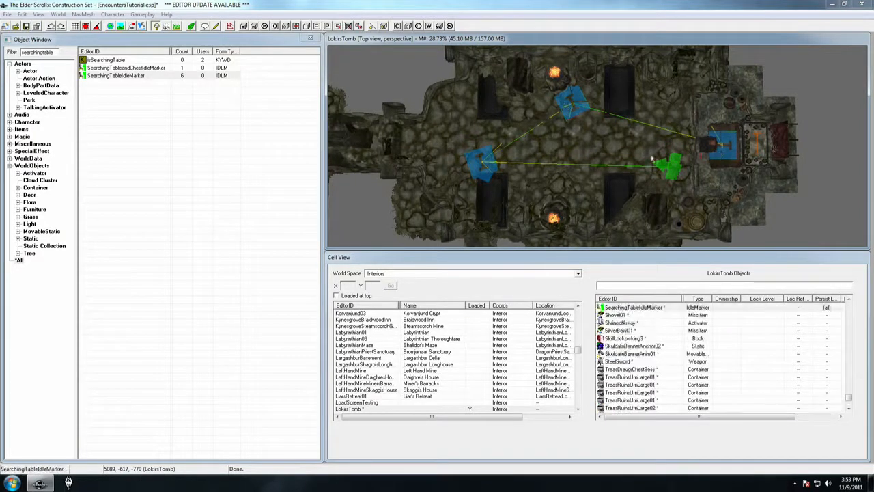
{"action": "left_click", "coordinate": [491, 163]}
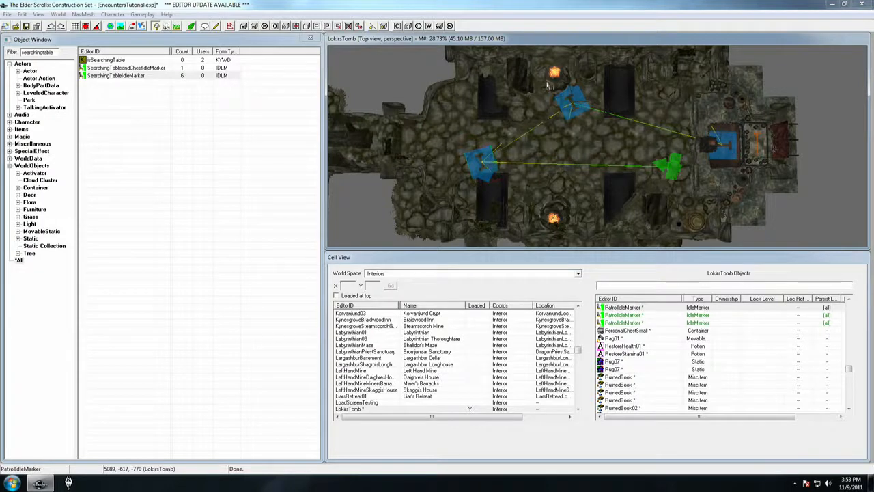
{"action": "middle_click_drag", "start_coordinate": [729, 156], "coordinate": [729, 156]}
{"action": "key", "text": "d"}
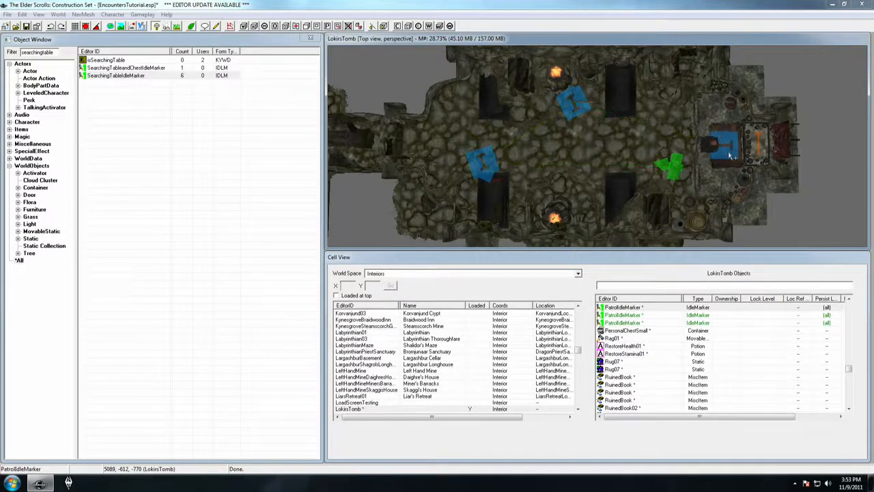
{"action": "double_click", "coordinate": [730, 155]}
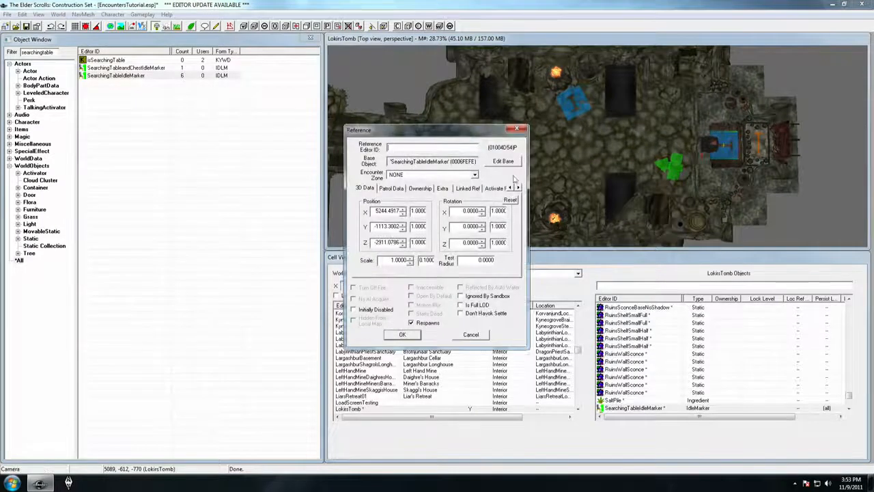
{"action": "left_click", "coordinate": [467, 189]}
{"action": "double_click", "coordinate": [425, 235]}
{"action": "left_click", "coordinate": [437, 161]}
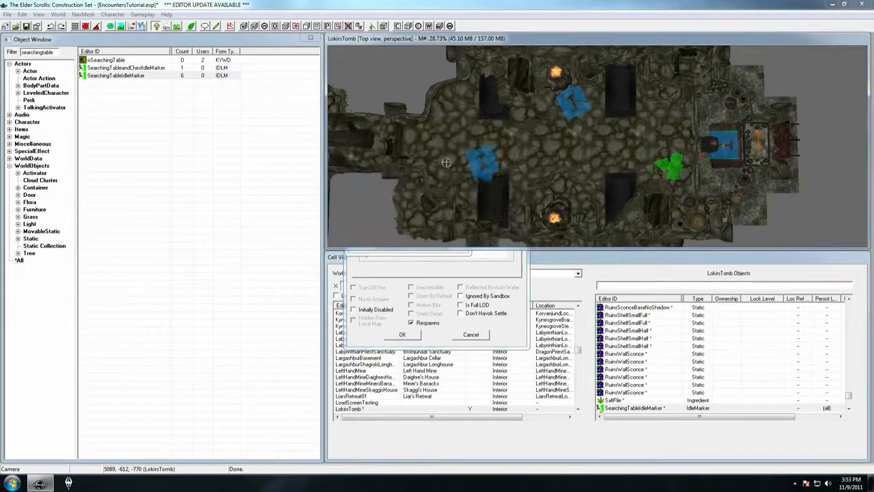
{"action": "left_click", "coordinate": [494, 167]}
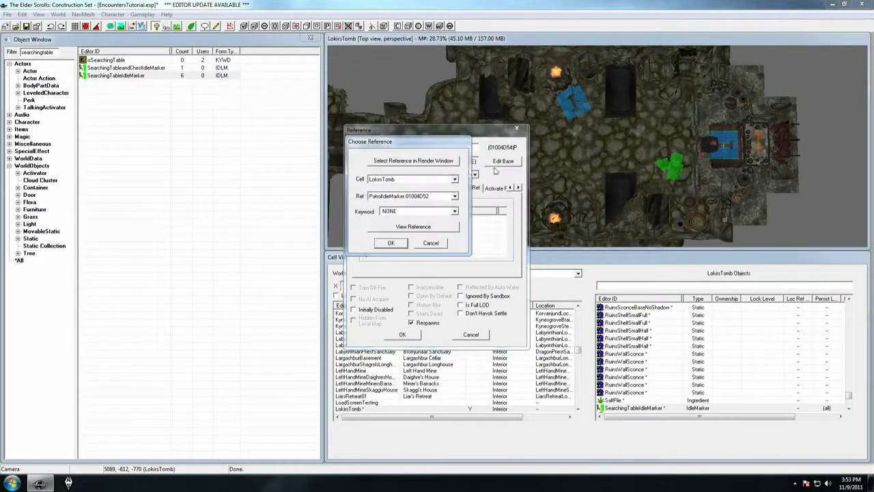
{"action": "left_click", "coordinate": [390, 244]}
{"action": "left_click", "coordinate": [403, 334]}
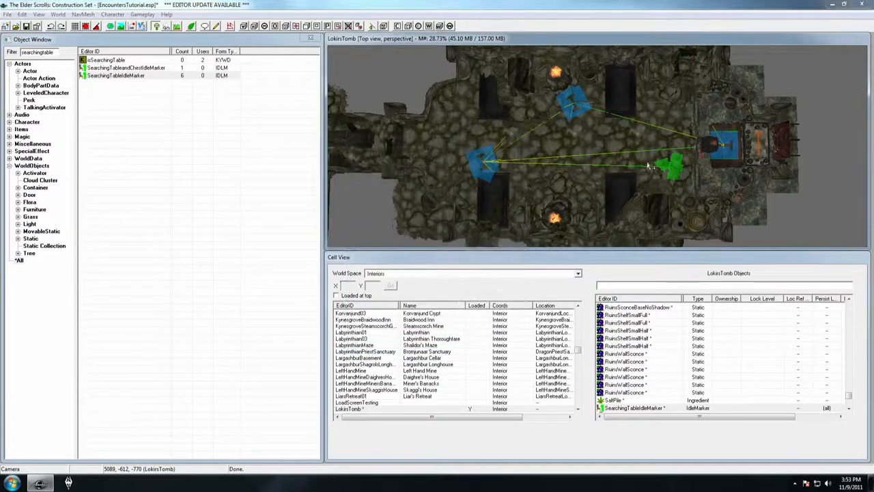
- Link the EncSkeleton01Missile near the platform to the LvlWarlockNecromancer as its linked reference
{"action": "middle_click_drag", "start_coordinate": [649, 166], "coordinate": [644, 163]}
{"action": "left_click", "coordinate": [674, 160]}
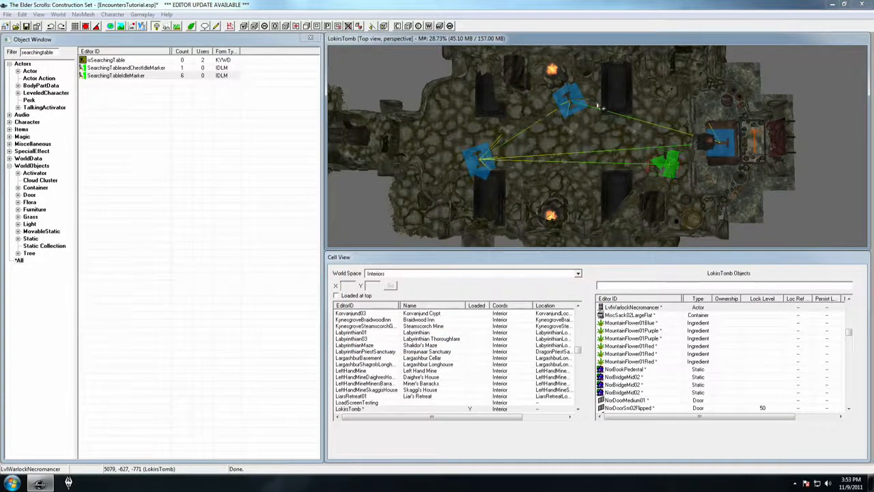
{"action": "middle_click_drag", "start_coordinate": [600, 107], "coordinate": [577, 103]}
{"action": "scroll", "coordinate": [632, 134], "scroll_direction": "up", "scroll_amount": 2}
{"action": "middle_click_drag", "start_coordinate": [632, 134], "coordinate": [598, 126]}
{"action": "scroll", "coordinate": [657, 156], "scroll_direction": "up", "scroll_amount": 1}
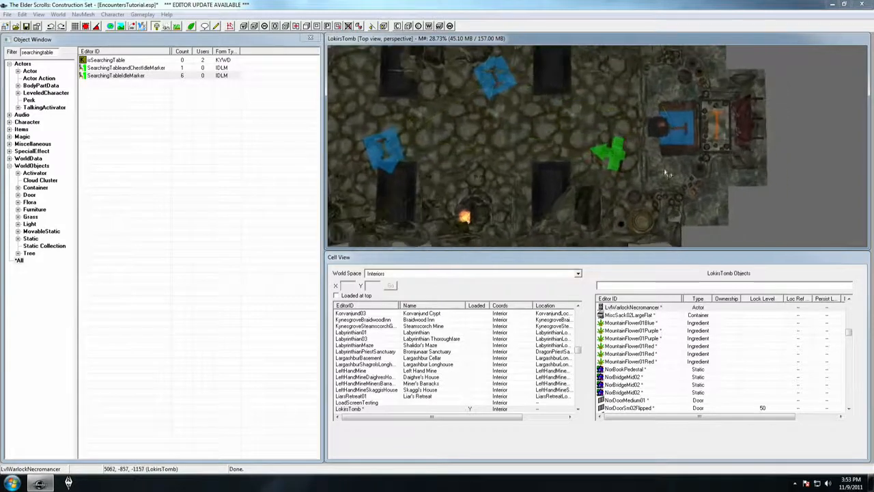
{"action": "left_click", "coordinate": [660, 172]}
{"action": "mouse_move", "coordinate": [658, 170]}
{"action": "middle_mouse_down", "text": "shift"}
{"action": "mouse_move", "coordinate": [763, 157]}
{"action": "mouse_move", "coordinate": [703, 140]}
{"action": "mouse_move", "coordinate": [690, 149]}
{"action": "middle_mouse_up", "text": "shift"}
{"action": "scroll", "coordinate": [763, 157], "scroll_direction": "up", "scroll_amount": 2}
{"action": "double_click", "coordinate": [698, 141]}
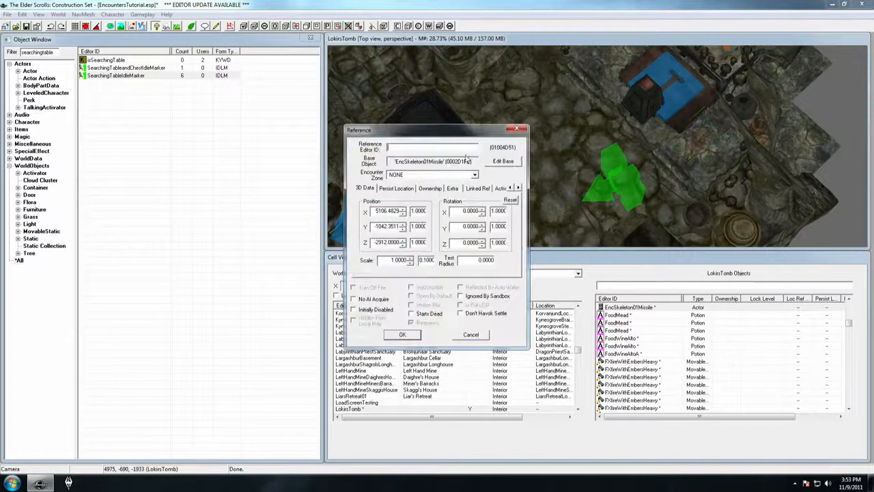
{"action": "left_click", "coordinate": [478, 189]}
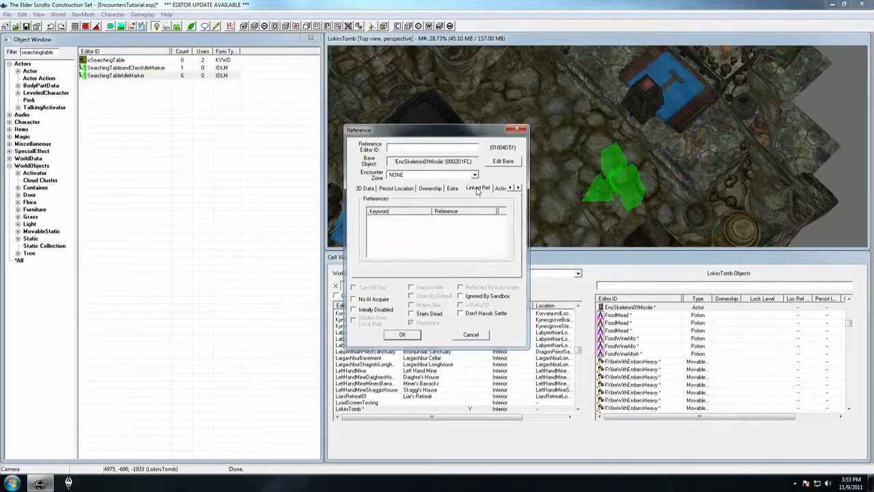
{"action": "double_click", "coordinate": [408, 229]}
{"action": "left_click", "coordinate": [414, 159]}
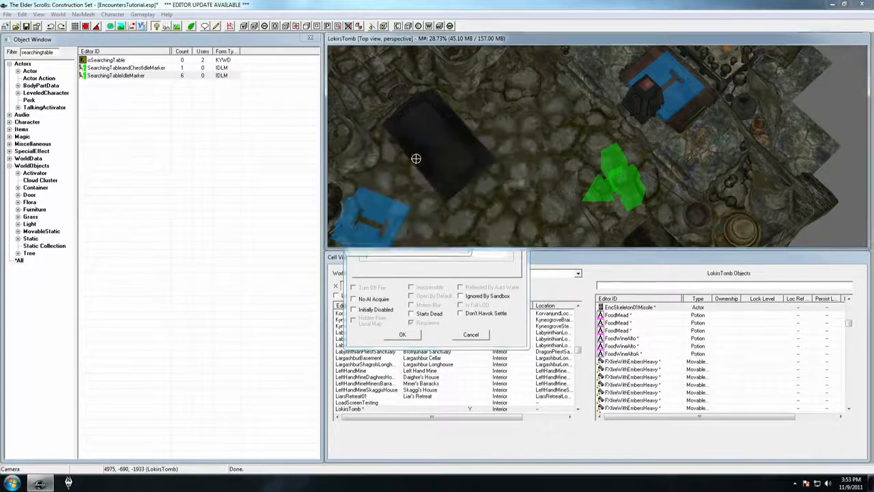
{"action": "double_click", "coordinate": [616, 178]}
{"action": "left_click", "coordinate": [403, 243]}
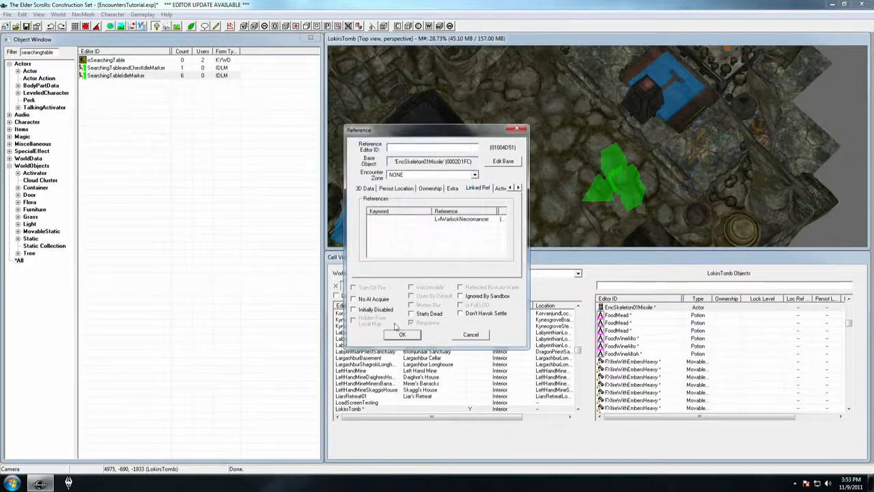
{"action": "left_click", "coordinate": [402, 334]}
- Set the level modifier of the LvlWarlockFrost beside the round grate to Medium
{"action": "mouse_move", "coordinate": [692, 154]}
{"action": "middle_mouse_down", "text": "shift"}
{"action": "mouse_move", "coordinate": [669, 150]}
{"action": "mouse_move", "coordinate": [677, 152]}
{"action": "middle_mouse_up", "text": "shift"}
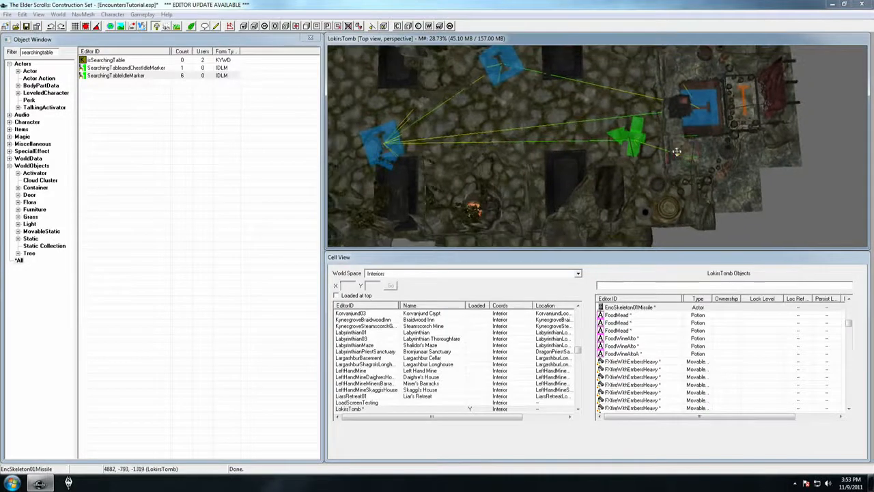
{"action": "left_click", "coordinate": [641, 136]}
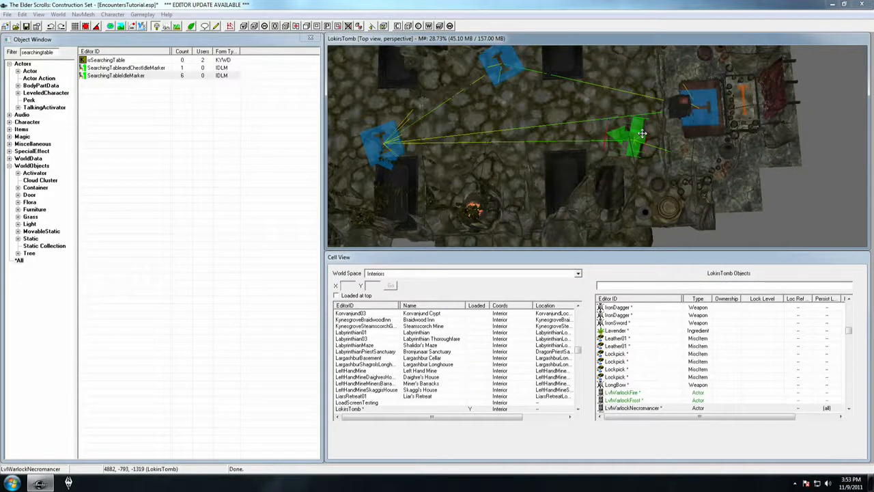
{"action": "middle_click_drag", "start_coordinate": [651, 139], "coordinate": [660, 141], "text": "shift"}
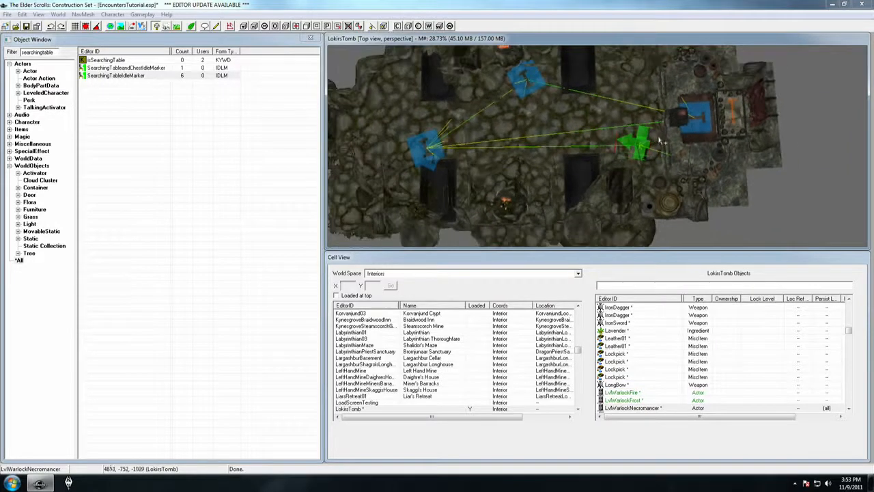
{"action": "scroll", "coordinate": [658, 143], "scroll_direction": "down", "scroll_amount": 2}
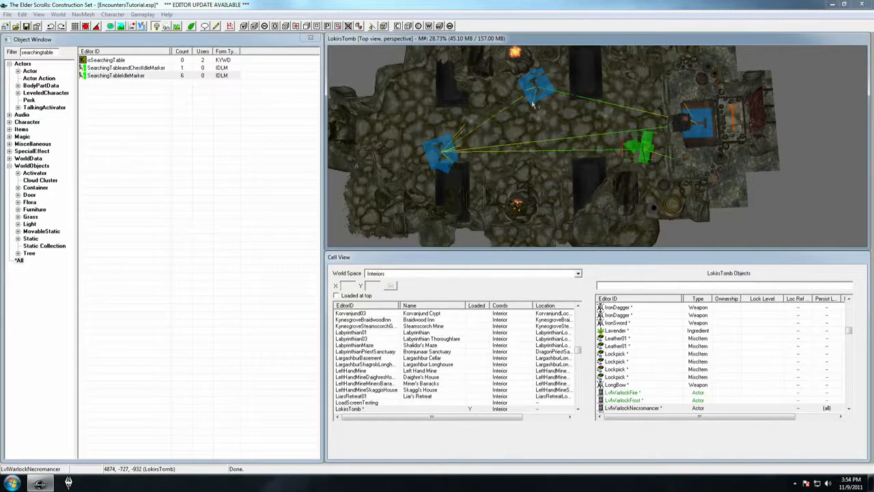
{"action": "middle_click_drag", "start_coordinate": [688, 162], "coordinate": [525, 123], "text": "shift"}
{"action": "scroll", "coordinate": [550, 189], "scroll_direction": "down", "scroll_amount": 5}
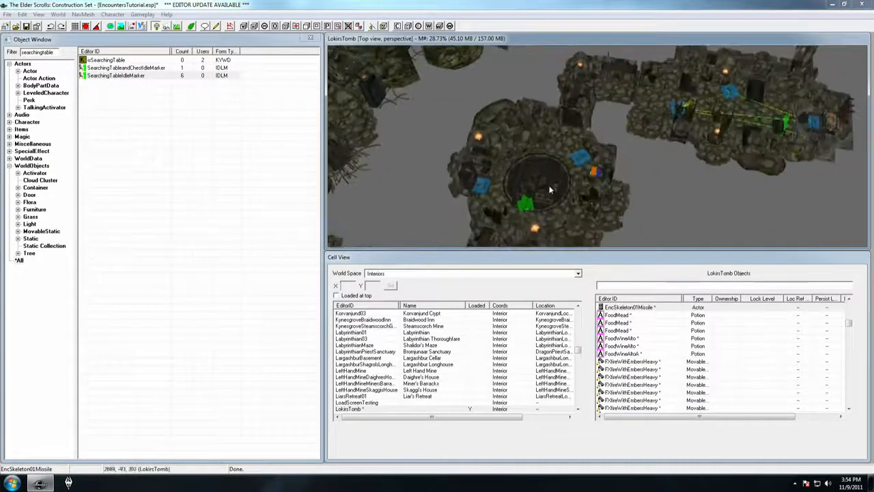
{"action": "left_click", "coordinate": [550, 185]}
{"action": "middle_click_drag", "start_coordinate": [551, 185], "coordinate": [576, 162], "text": "shift"}
{"action": "scroll", "coordinate": [571, 140], "scroll_direction": "up", "scroll_amount": 4}
{"action": "scroll", "coordinate": [576, 162], "scroll_direction": "up", "scroll_amount": 2}
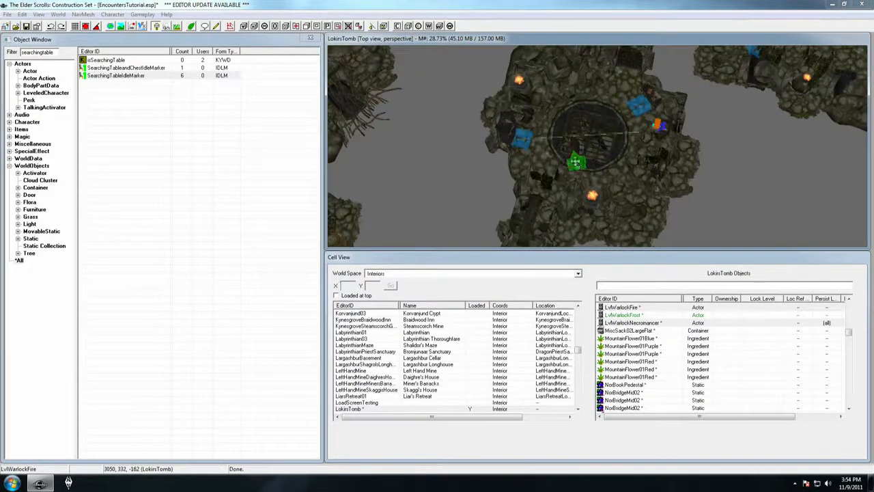
{"action": "double_click", "coordinate": [576, 164]}
{"action": "left_click", "coordinate": [394, 189]}
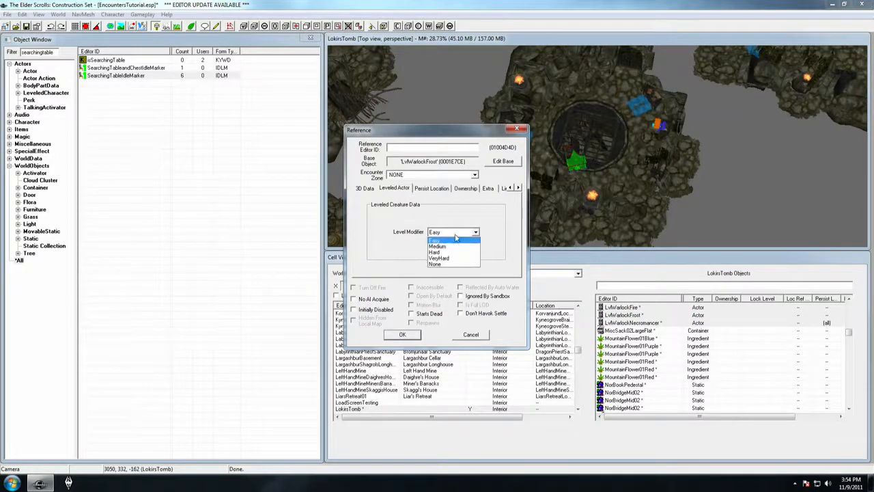
{"action": "left_click", "coordinate": [403, 335]}
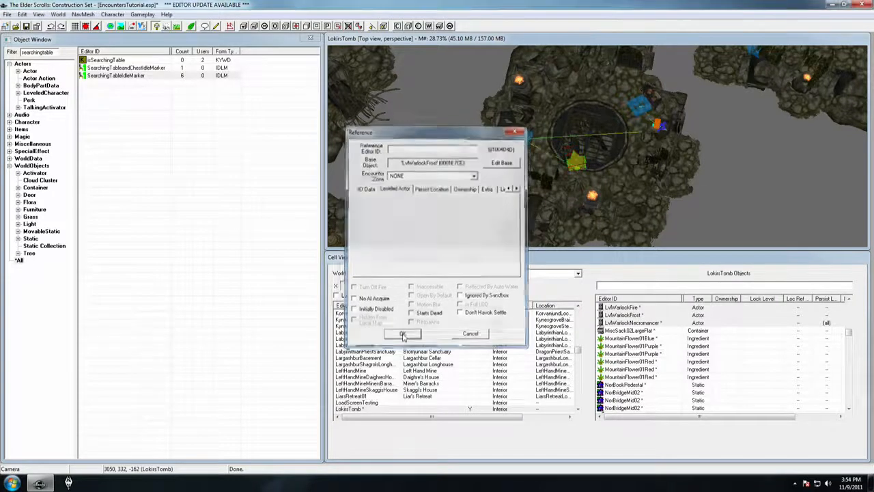
- Set the level modifier of the LvlWarlockNecromancer in front of the platform to Hard
{"action": "middle_click_drag", "start_coordinate": [596, 159], "coordinate": [562, 184]}
{"action": "middle_click_drag", "start_coordinate": [683, 147], "coordinate": [615, 139]}
{"action": "left_click", "coordinate": [589, 171]}
{"action": "double_click", "coordinate": [614, 139]}
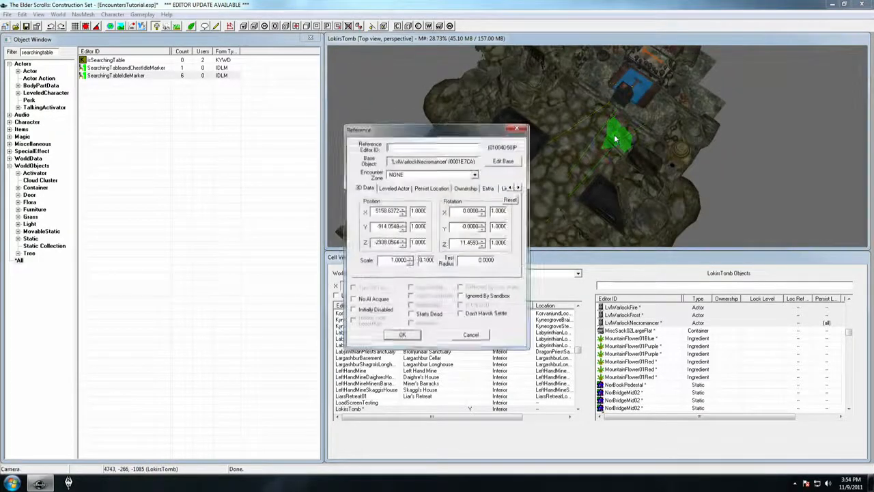
{"action": "left_click", "coordinate": [396, 189]}
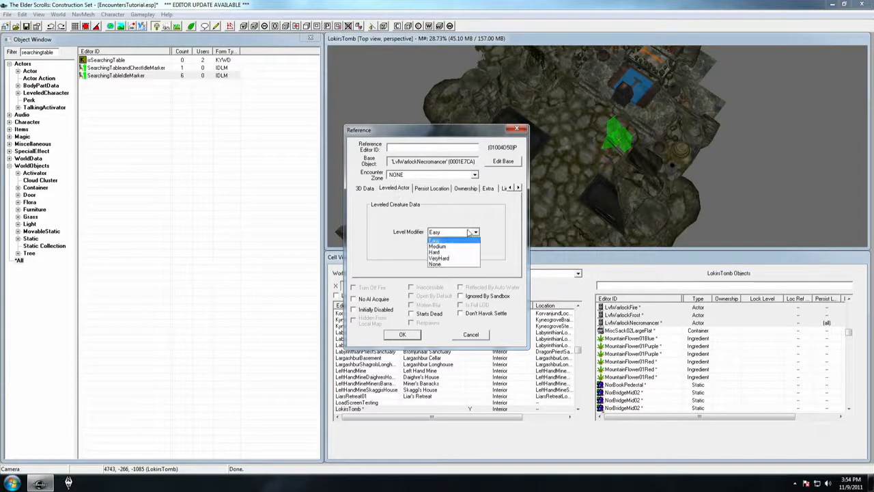
{"action": "left_click", "coordinate": [413, 335]}
- Look over the dungeon rooms, examining the LvlWarlockFrost and LvlWarlockNecromancer placements and their patrol links
{"action": "middle_click_drag", "start_coordinate": [602, 155], "coordinate": [548, 164], "text": "shift"}
{"action": "left_click", "coordinate": [649, 152]}
{"action": "scroll", "coordinate": [547, 148], "scroll_direction": "down", "scroll_amount": 3}
{"action": "left_click", "coordinate": [634, 118]}
{"action": "left_click", "coordinate": [546, 157]}
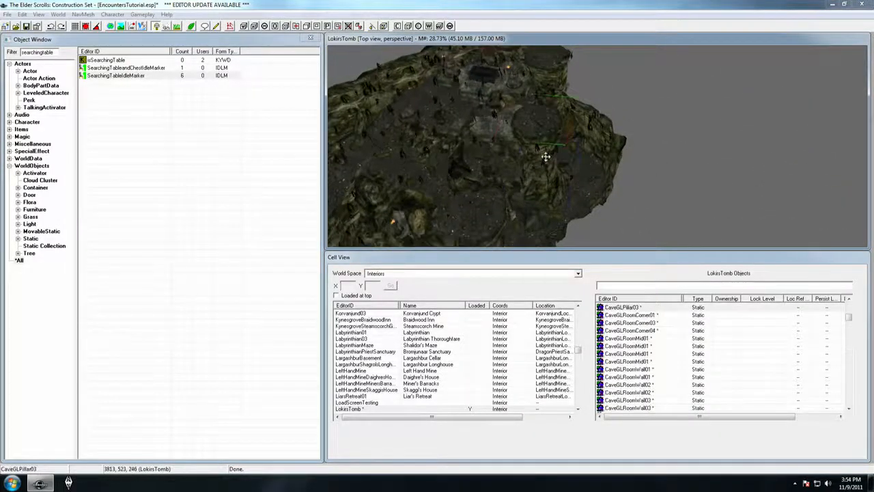
{"action": "middle_click_drag", "start_coordinate": [609, 188], "coordinate": [518, 110]}
{"action": "middle_click_drag", "start_coordinate": [710, 229], "coordinate": [538, 202]}
{"action": "scroll", "coordinate": [628, 169], "scroll_direction": "down", "scroll_amount": 2}
{"action": "left_click", "coordinate": [502, 164]}
{"action": "middle_click_drag", "start_coordinate": [649, 161], "coordinate": [474, 157]}
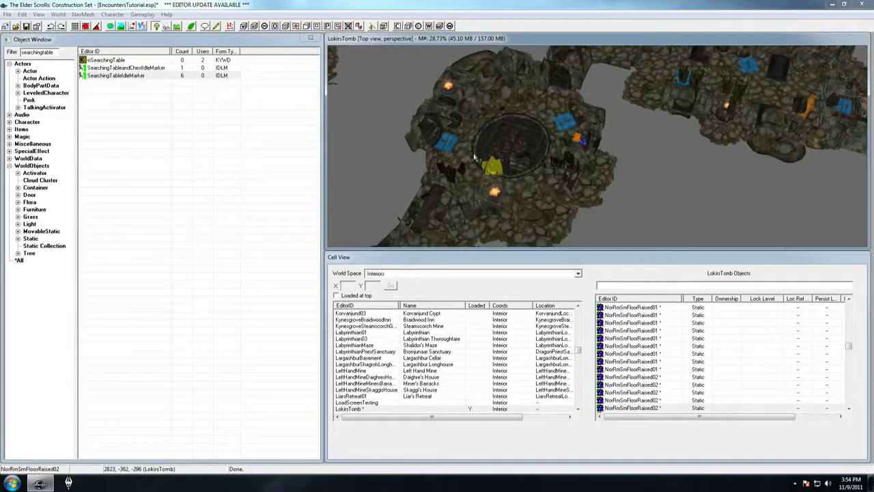
{"action": "left_click", "coordinate": [497, 177]}
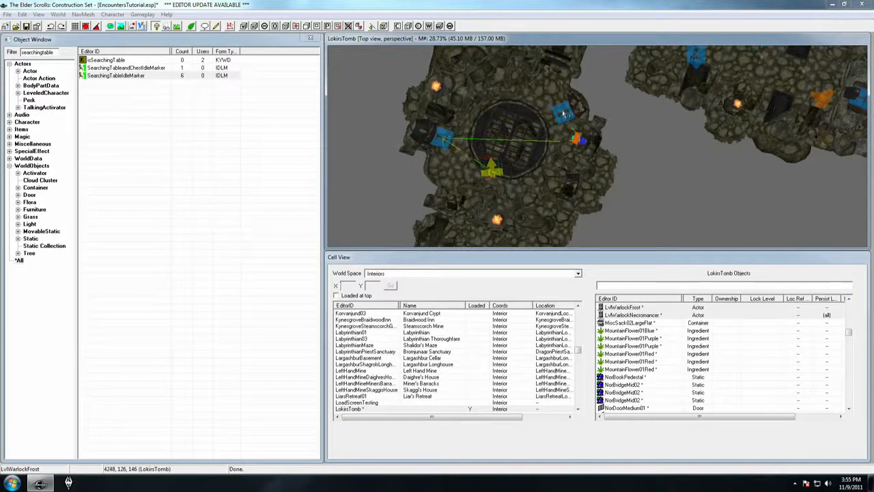
{"action": "mouse_move", "coordinate": [847, 103]}
{"action": "middle_mouse_down"}
{"action": "mouse_move", "coordinate": [669, 189]}
{"action": "mouse_move", "coordinate": [524, 179]}
{"action": "middle_mouse_up"}
{"action": "left_click", "coordinate": [618, 186]}
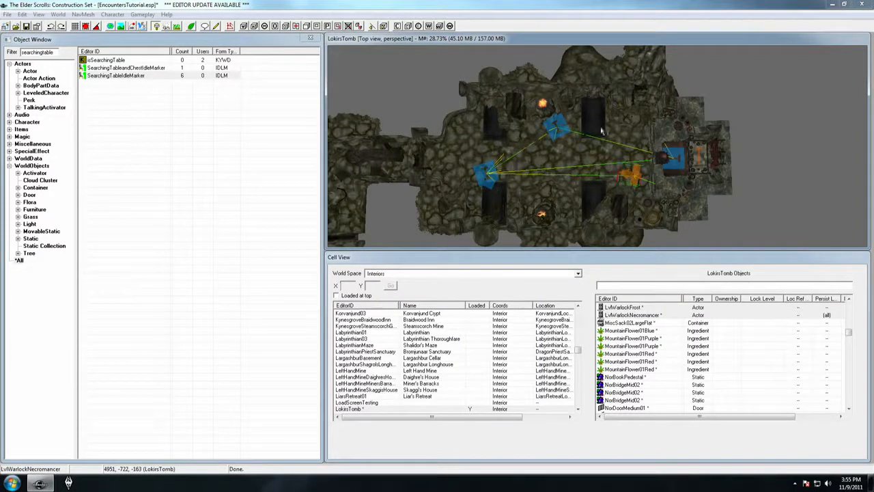
{"action": "middle_click_drag", "start_coordinate": [647, 177], "coordinate": [599, 150], "text": "shift"}
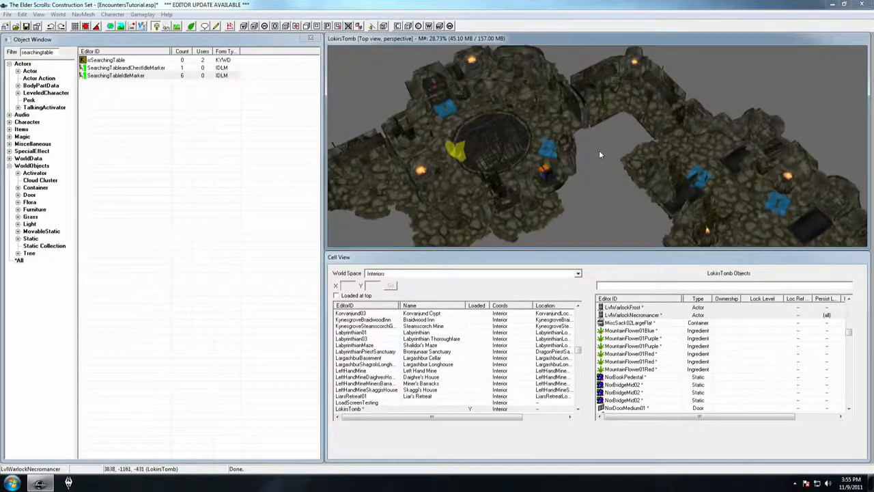